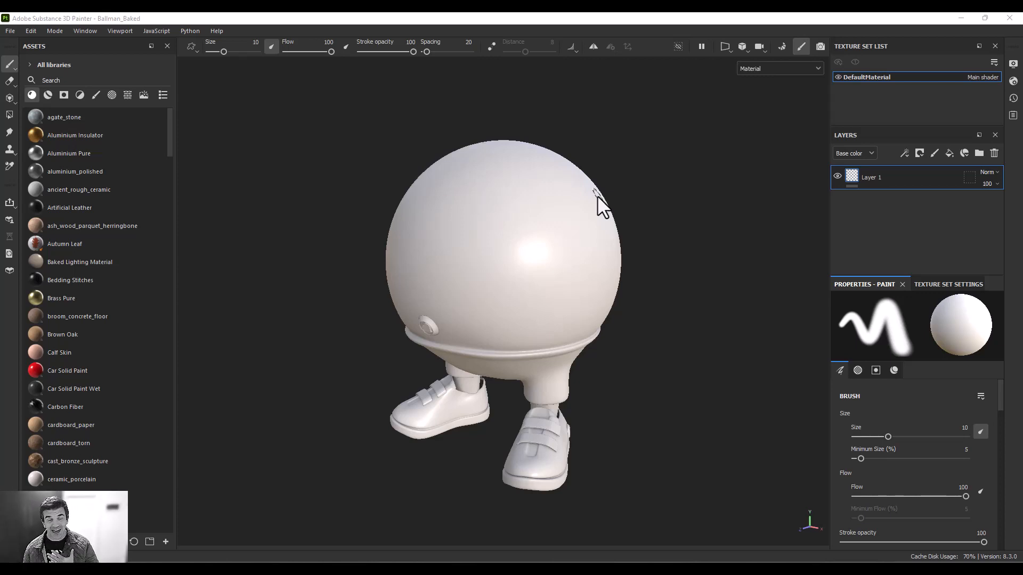
- Search the material library for iron and apply Iron Raw Damaged to the whole model
left_click(270, 117)
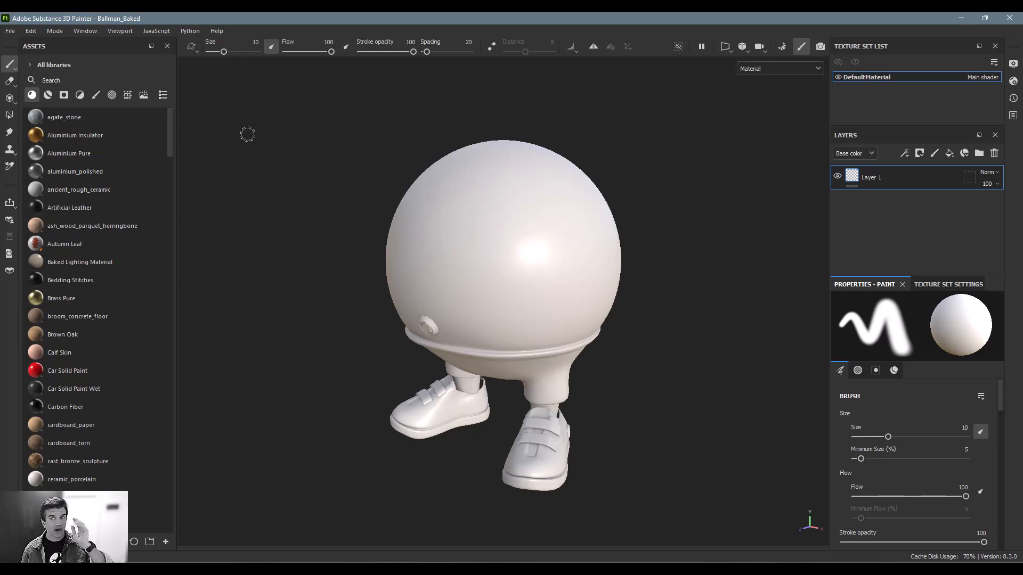
left_click(83, 80)
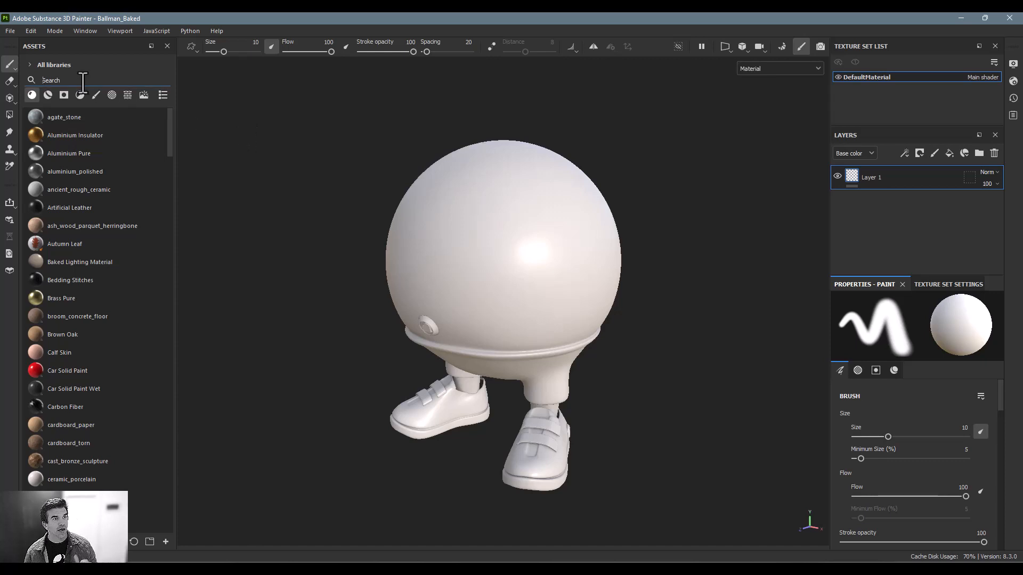
type("iron")
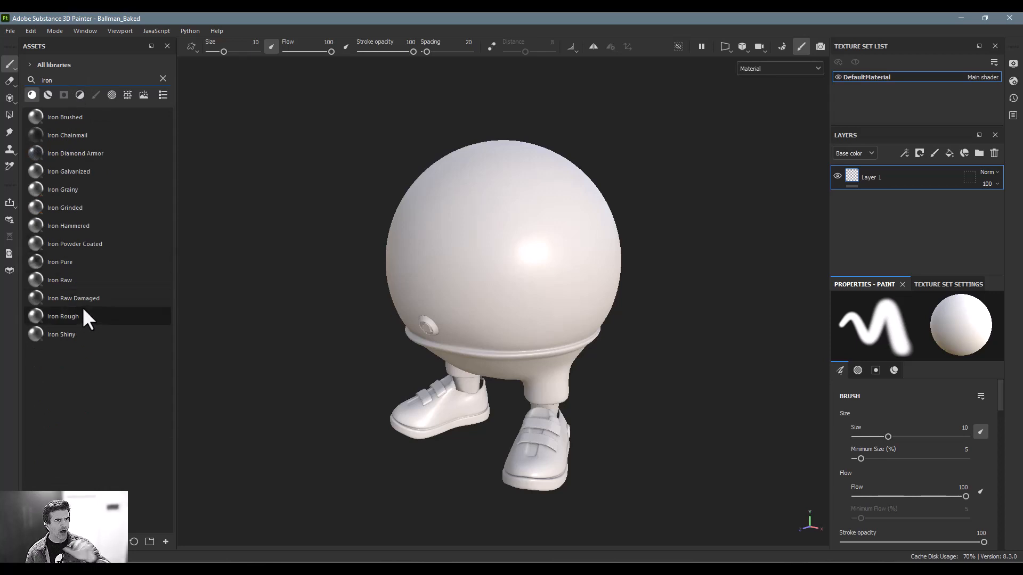
left_click_drag(82, 305, 491, 297)
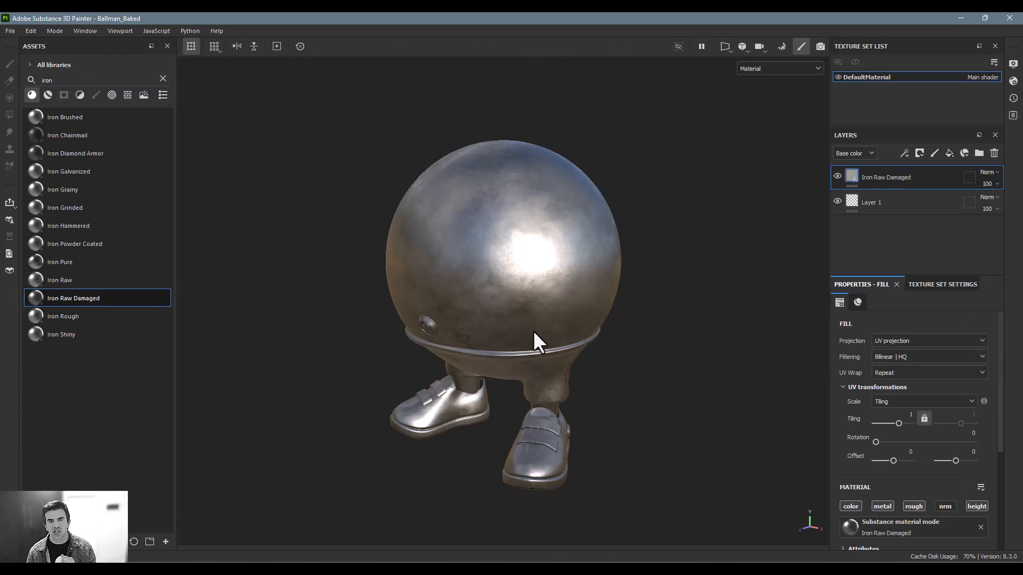
- Search the materials for rust, apply Rust Coarse over the iron layer and give it a black mask
left_click(163, 78)
type("rust")
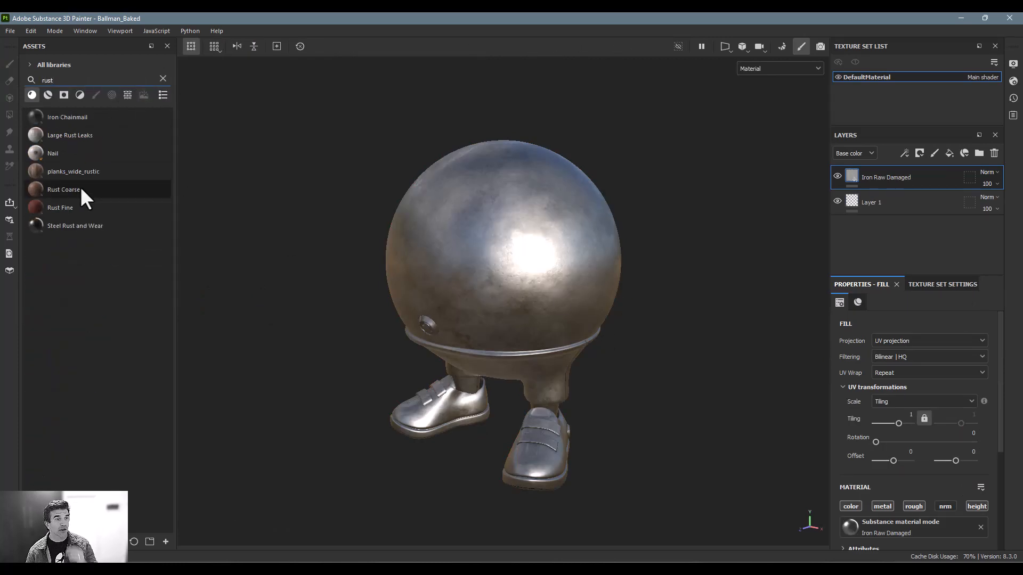
mouse_move(81, 187)
left_click_drag(81, 187, 509, 237)
left_click_drag(649, 249, 552, 335, "alt")
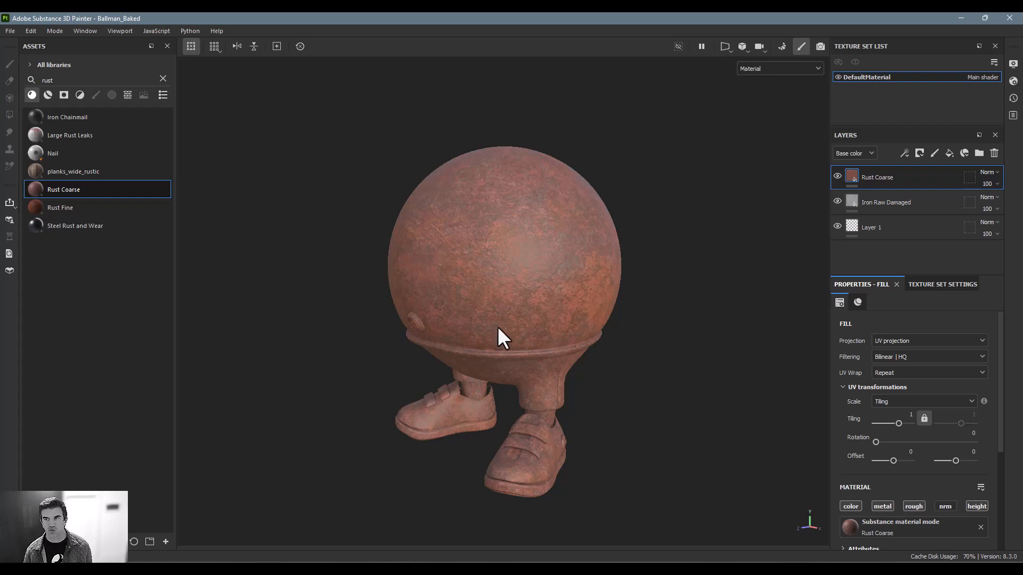
right_click(927, 169)
left_click(925, 180)
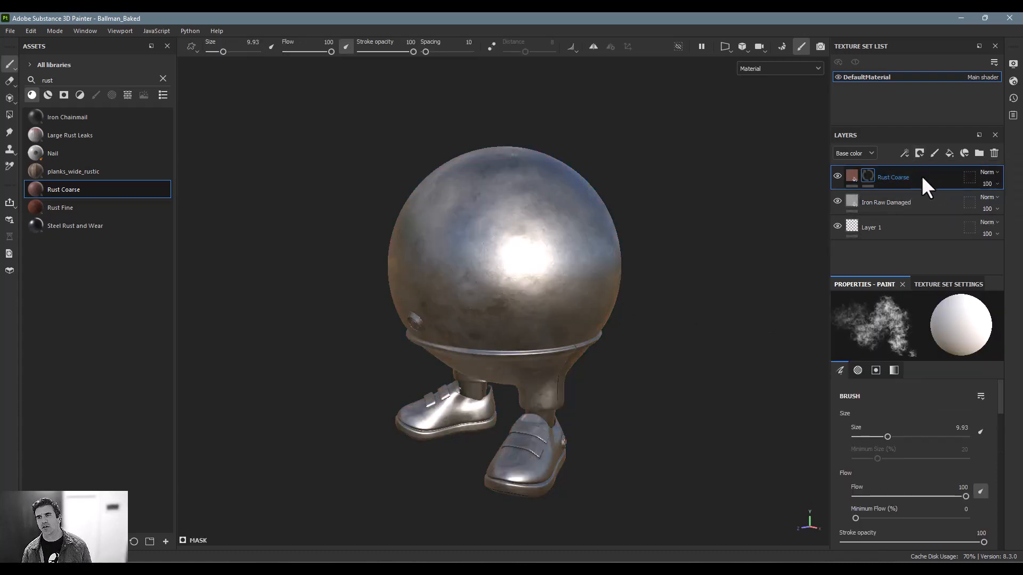
- Add a paint effect to the Rust Coarse mask and paint rust along the waist rim with the Dirt 3 brush
left_click(904, 153)
left_click(925, 180)
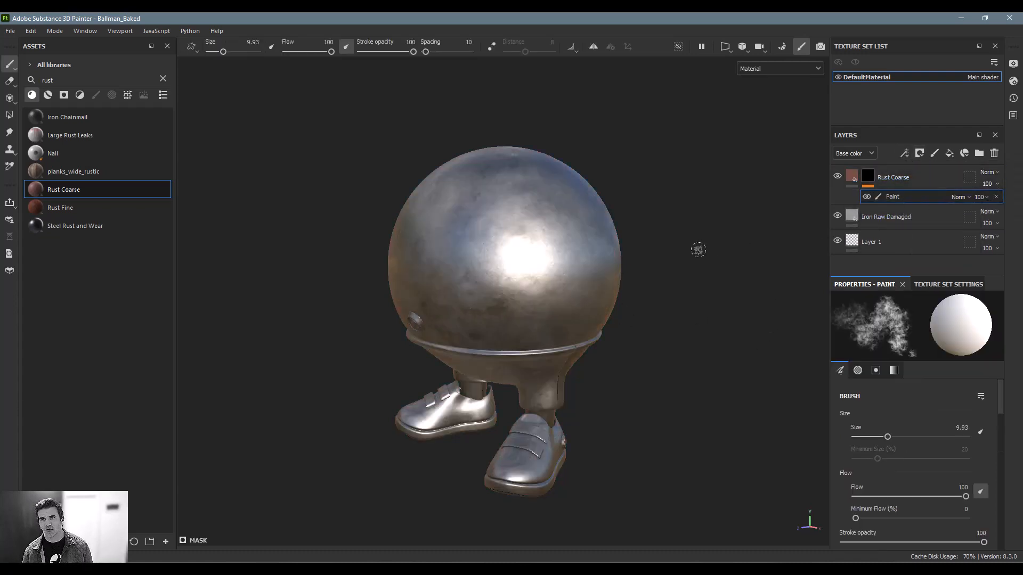
left_click(162, 78)
left_click(95, 95)
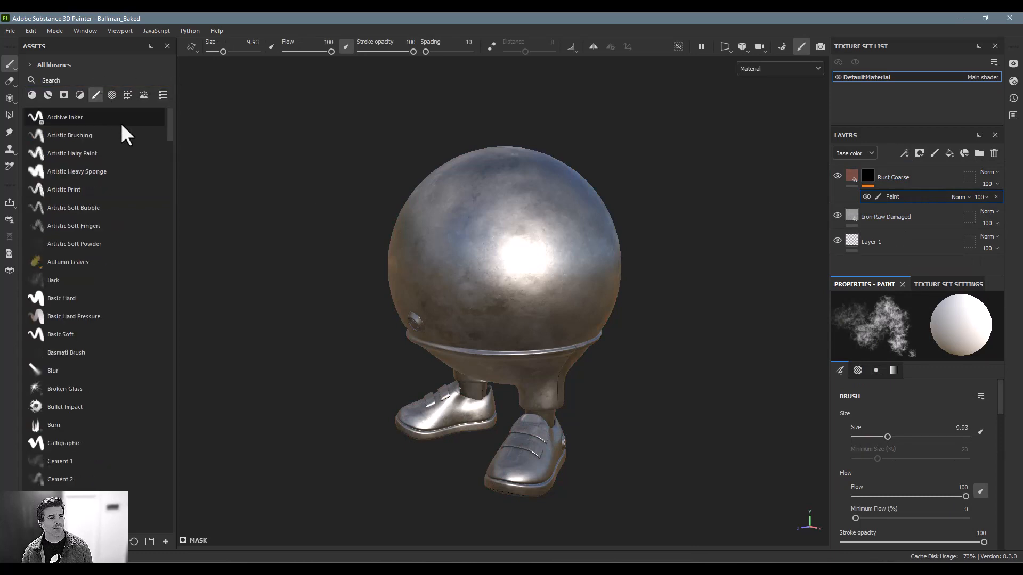
scroll(97, 309, "down", 5)
scroll(97, 309, "down", 8)
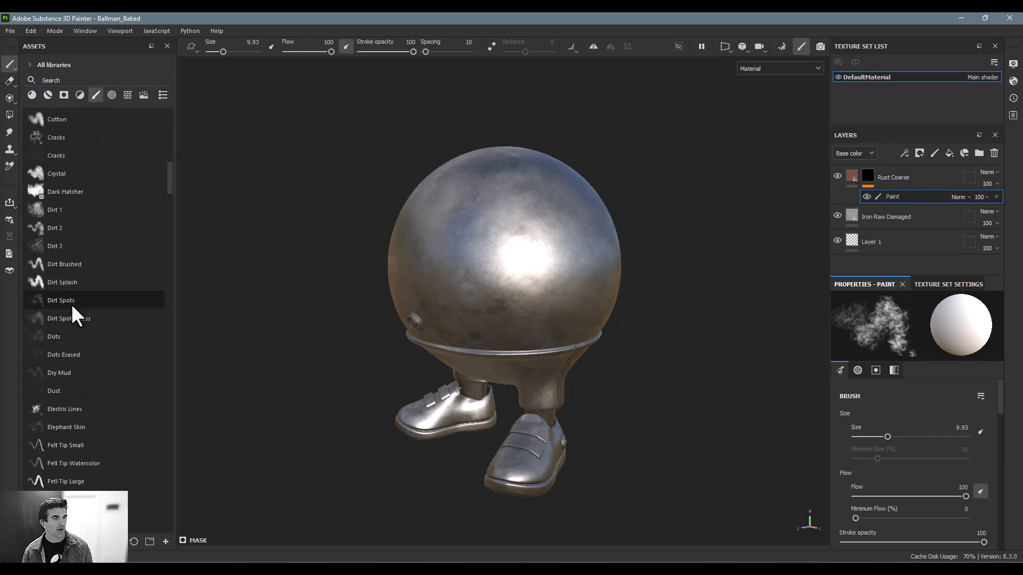
left_click(64, 245)
mouse_move(489, 350)
right_mouse_down("alt")
mouse_move(735, 345)
mouse_move(797, 364)
right_mouse_up("alt")
mouse_move(528, 350)
left_mouse_down()
mouse_move(535, 341)
mouse_move(565, 363)
left_mouse_up()
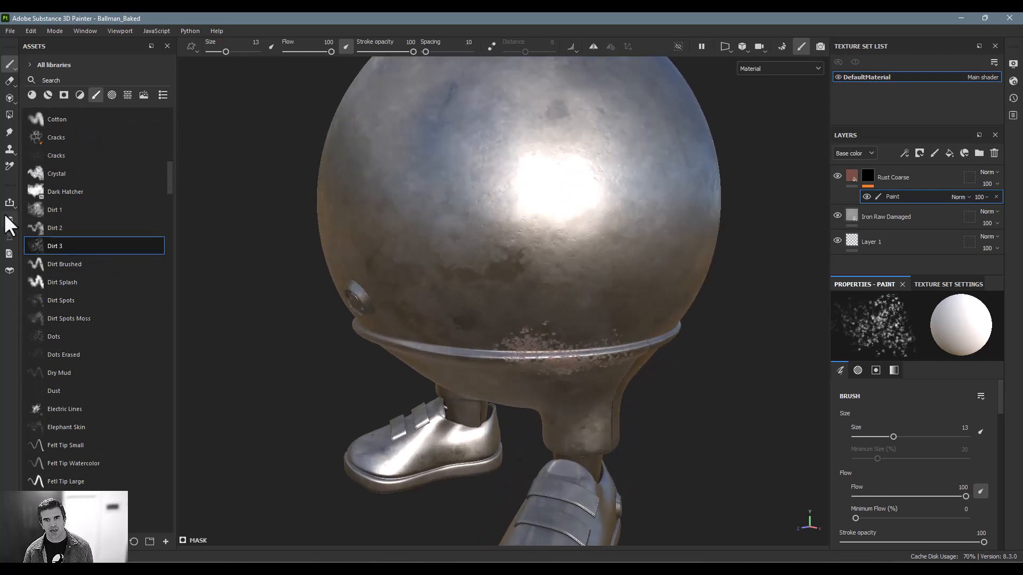
- Try painting rust around the waist rim and button with the Dirt 1 brush, and undo the strokes
left_click(77, 210)
mouse_move(500, 327)
left_mouse_down()
mouse_move(591, 346)
mouse_move(512, 352)
mouse_move(483, 367)
mouse_move(397, 351)
mouse_move(368, 330)
mouse_move(374, 312)
mouse_move(434, 342)
mouse_move(589, 342)
left_mouse_up()
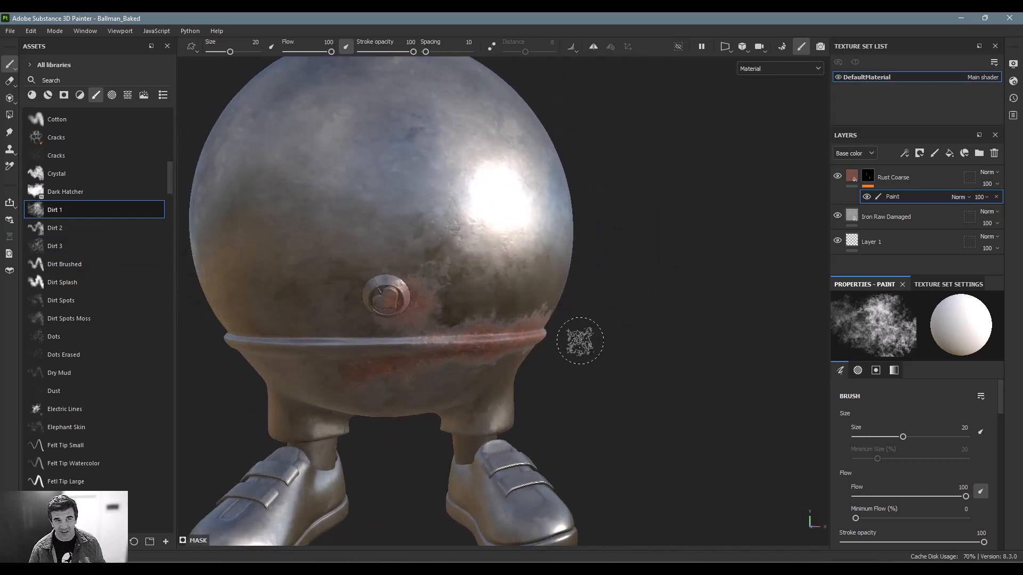
key("ctrl+z")
key("ctrl+z")
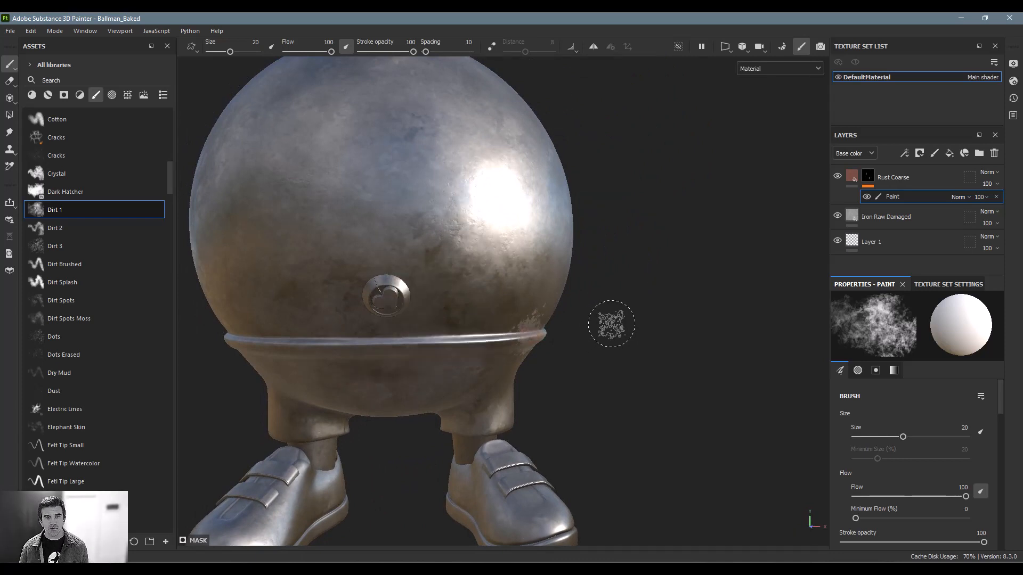
key("ctrl+z")
- Delete the paint effect from the Rust Coarse mask
left_click_drag(641, 328, 644, 317, "alt")
right_click_drag(644, 318, 418, 307, "alt")
middle_click_drag(418, 307, 540, 299, "alt")
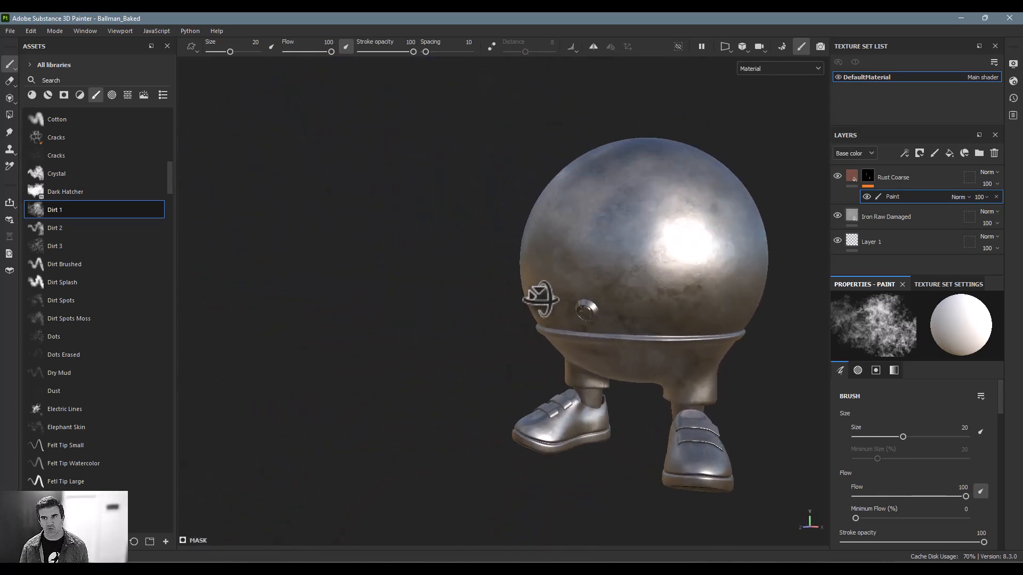
key("Delete")
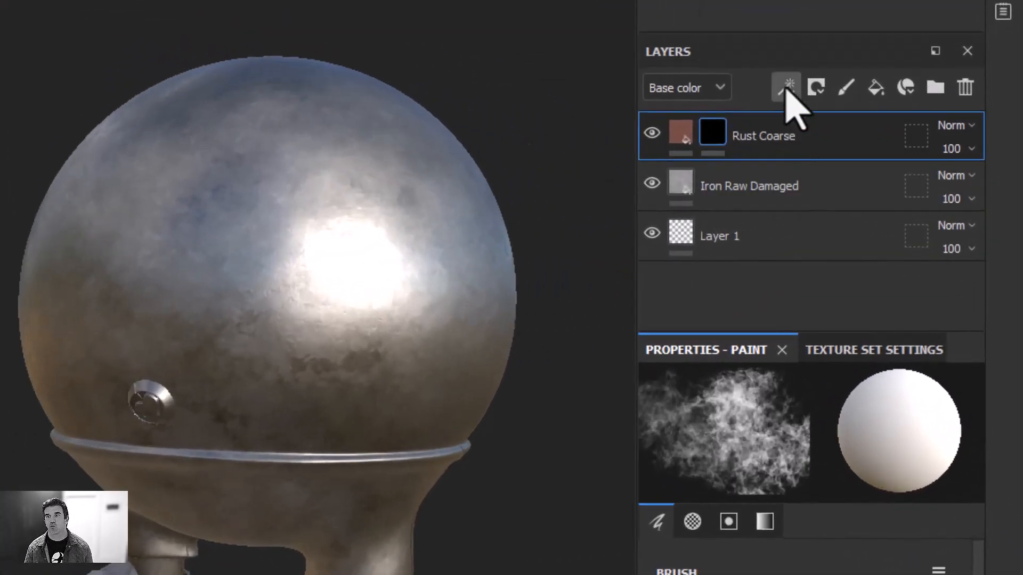
- Add a generator to the Rust Coarse mask and set it to Metal Edge Wear
left_click(786, 91)
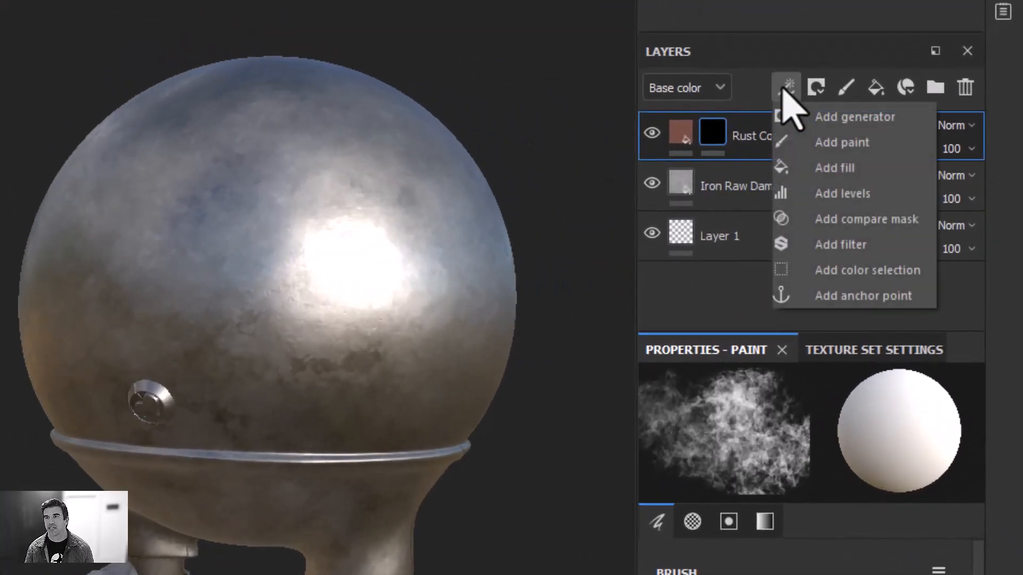
left_click(825, 118)
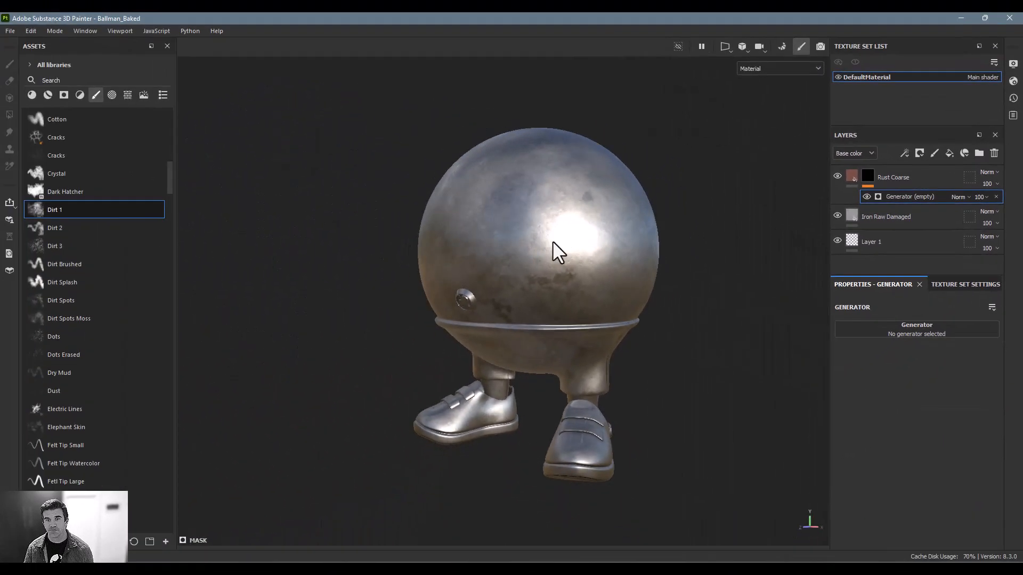
right_click_drag(553, 241, 684, 239, "alt")
middle_click_drag(644, 243, 629, 224, "alt")
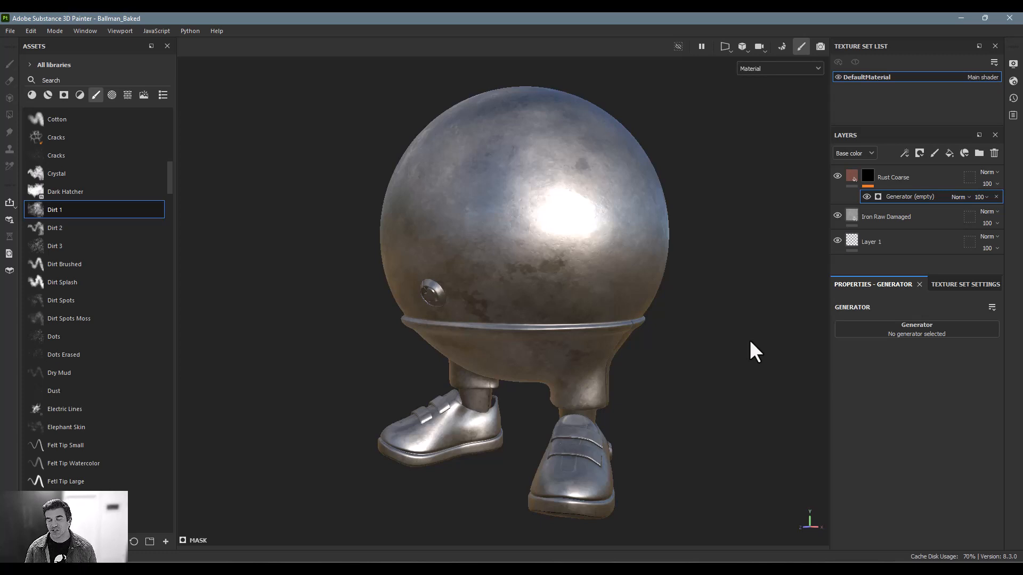
left_click(909, 331)
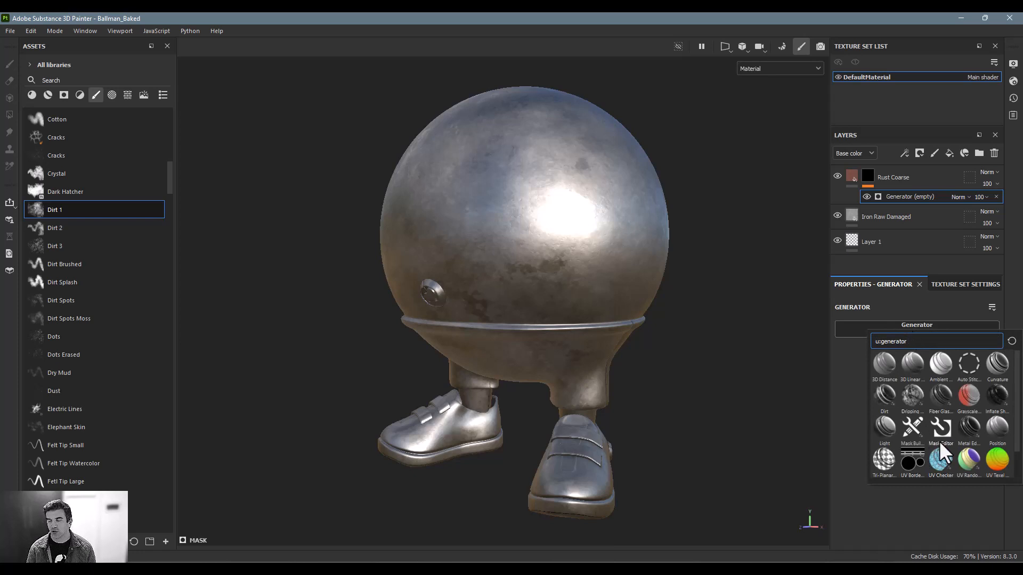
mouse_move(876, 394)
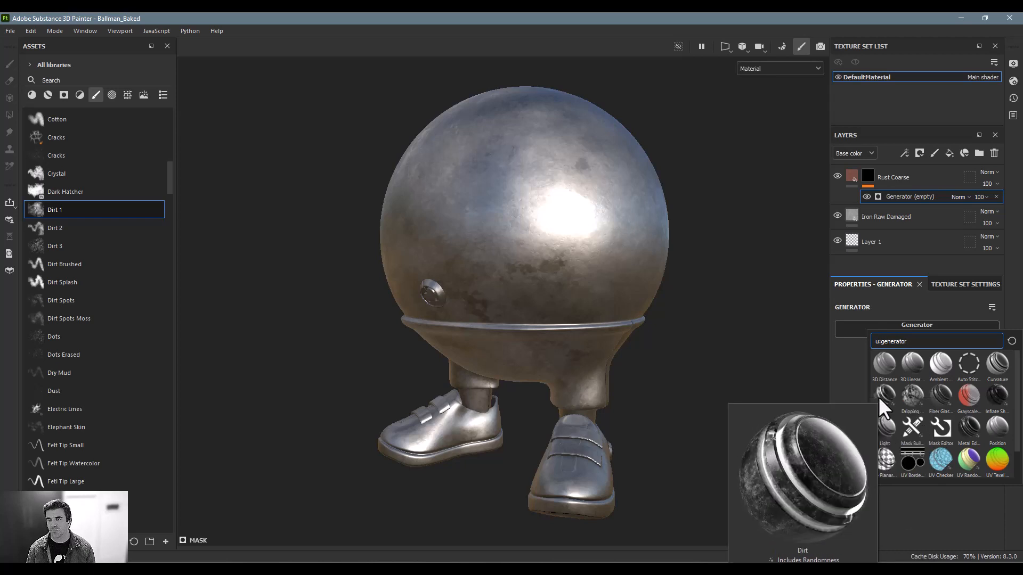
mouse_move(980, 433)
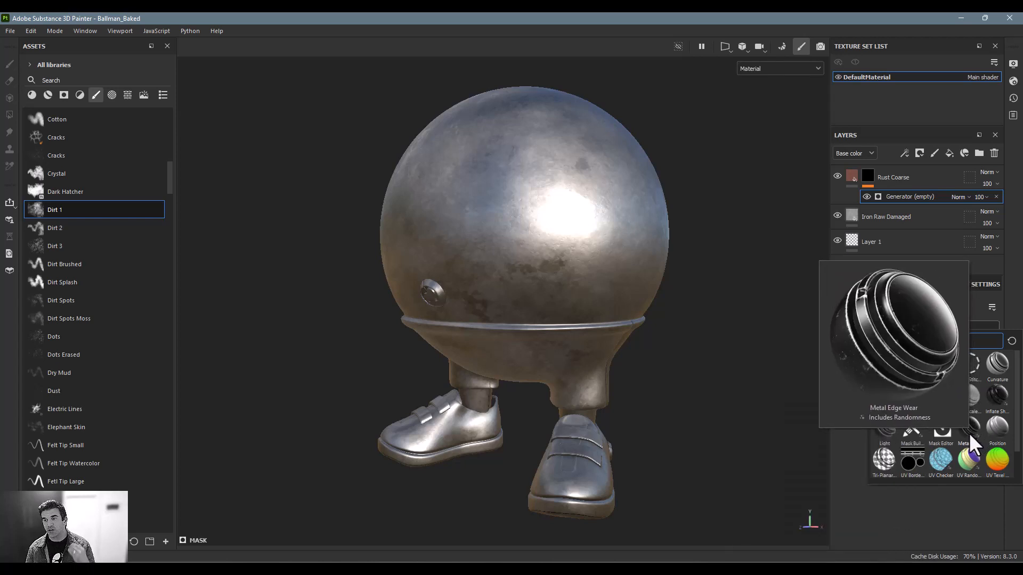
left_click(969, 433)
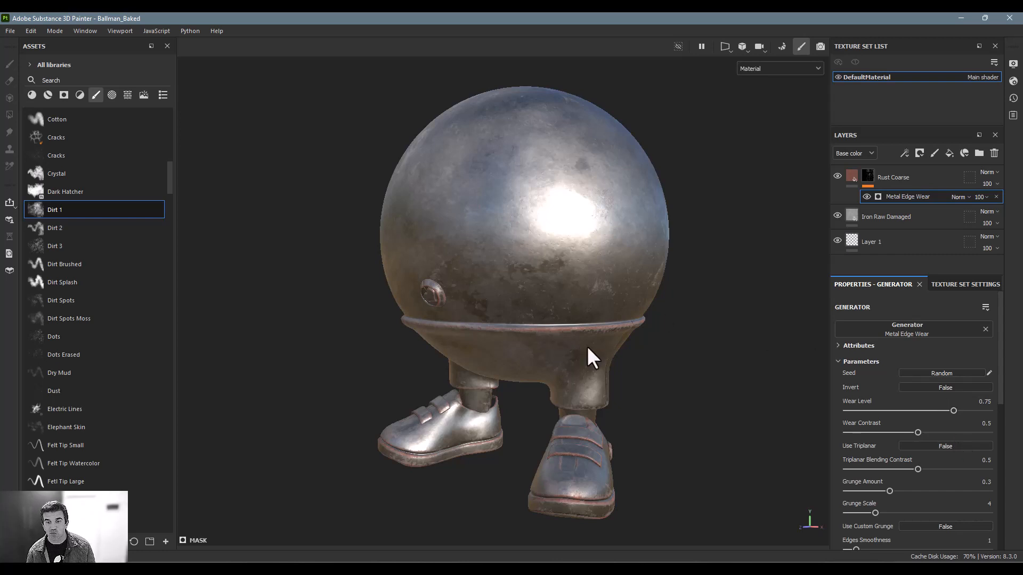
- Raise the Metal Edge Wear generator's Wear Level to 0.92
scroll(938, 416, "down", 1)
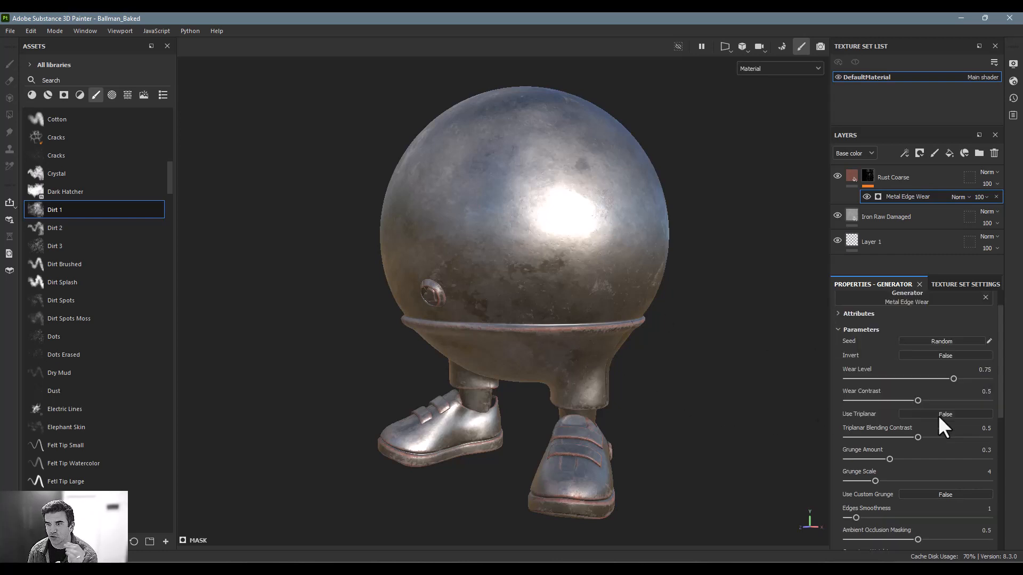
mouse_move(952, 378)
left_mouse_down()
mouse_move(982, 378)
mouse_move(961, 379)
mouse_move(971, 378)
left_mouse_up()
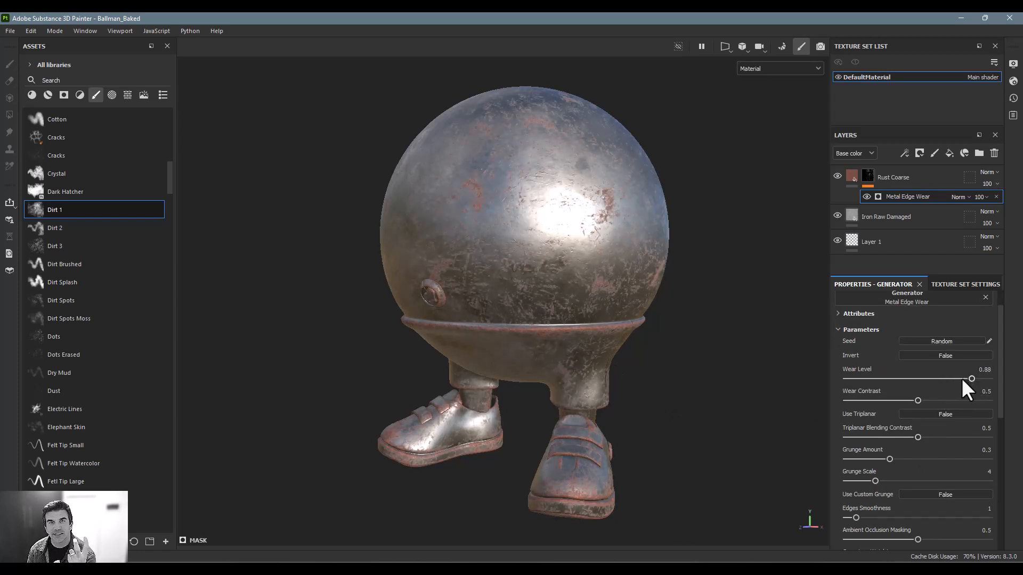
left_click_drag(971, 379, 977, 379)
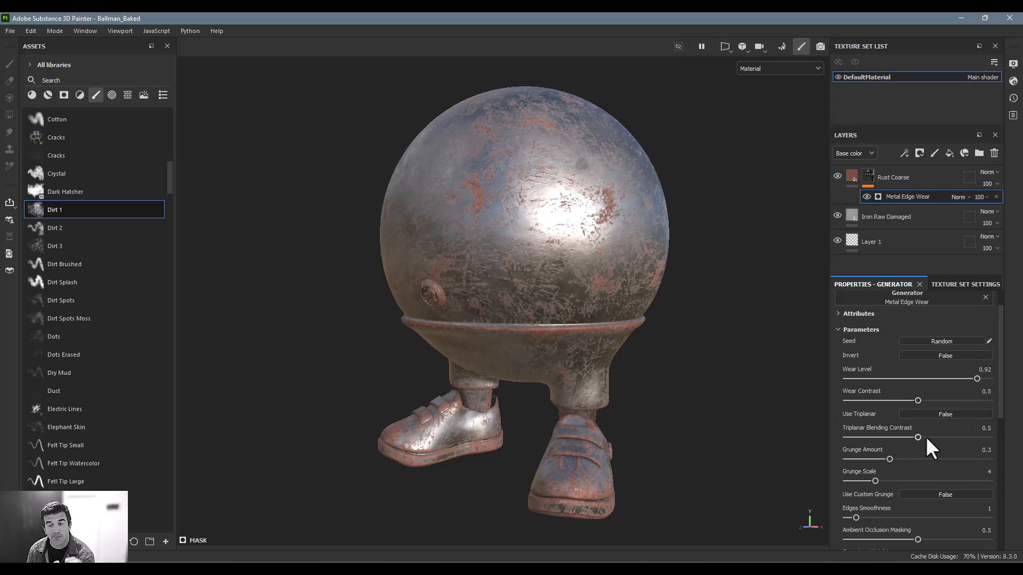
- Set the generator's Grunge Amount to 0.36 and preview Use Triplanar before switching it back off
left_click_drag(887, 457, 849, 457)
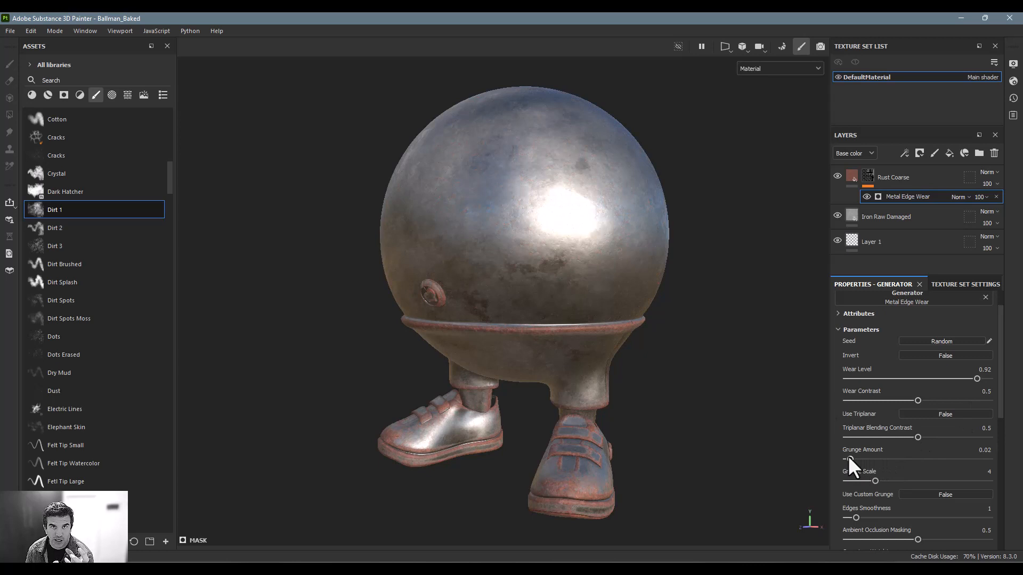
left_click_drag(850, 459, 889, 458)
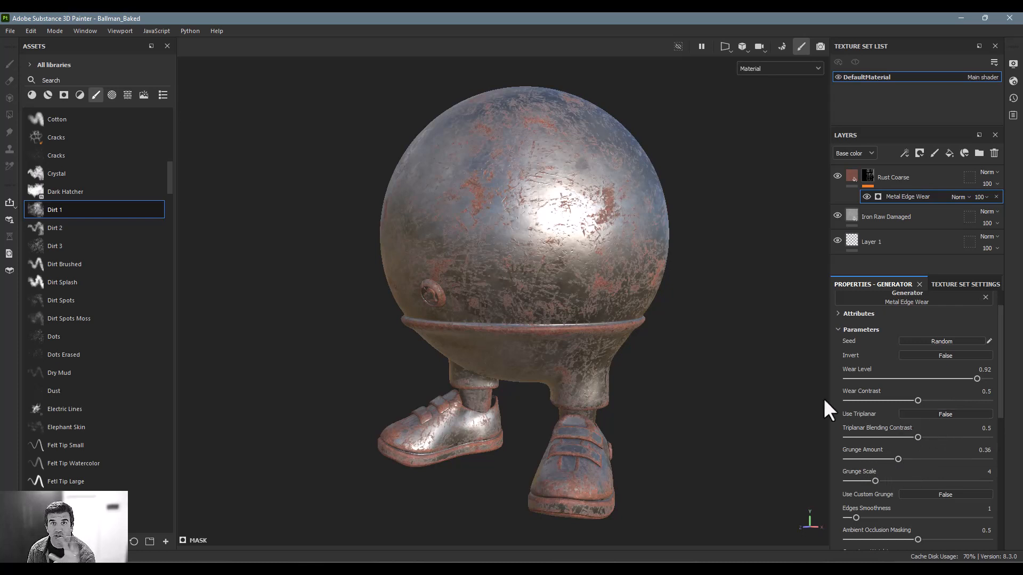
left_click(950, 411)
left_click(950, 412)
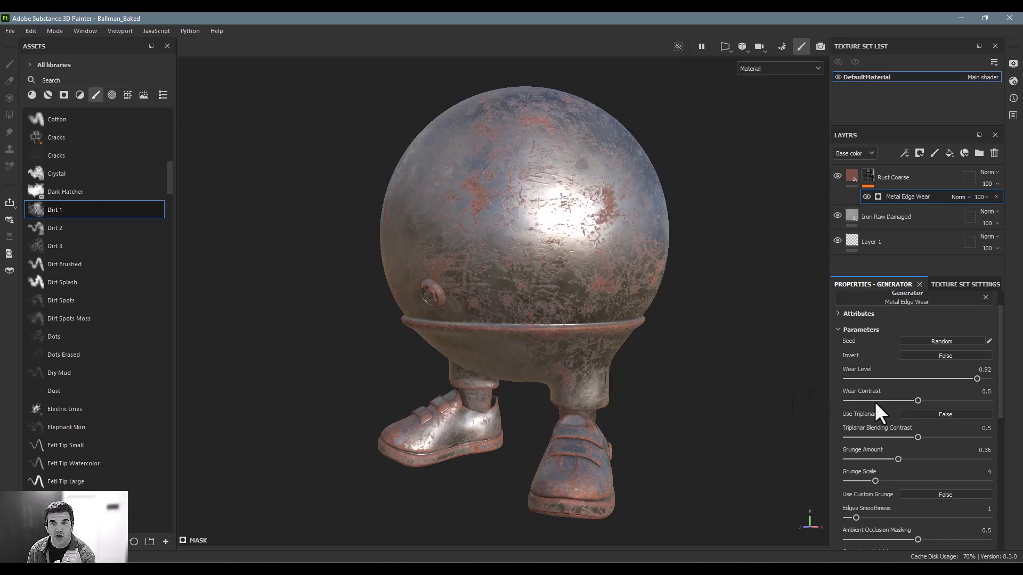
- Examine the Metal Edge Wear generator's remaining parameters and image inputs, and inspect the rust on the model from several angles
left_click_drag(702, 325, 673, 367, "alt")
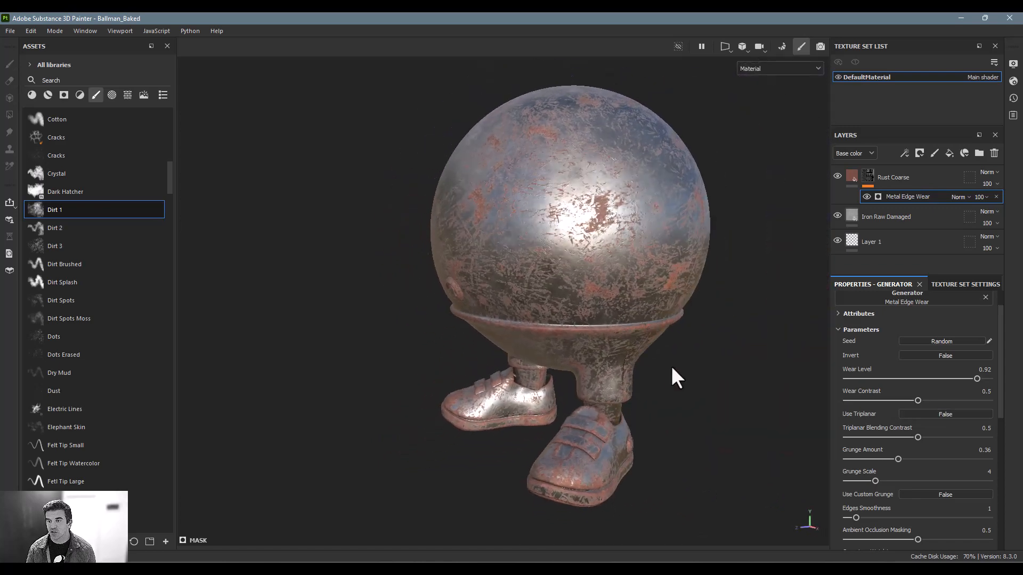
scroll(895, 413, "down", 2)
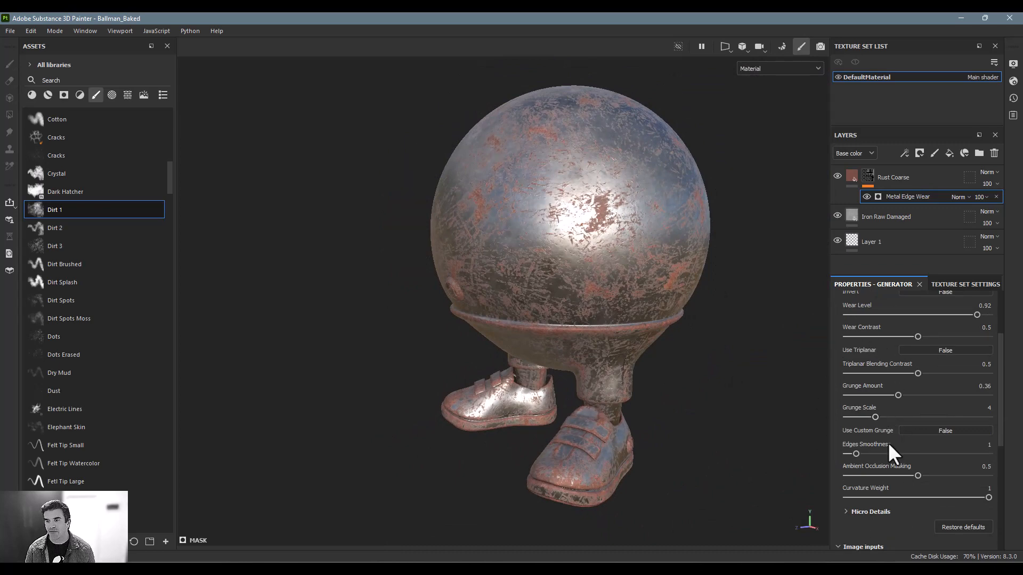
scroll(896, 419, "down", 5)
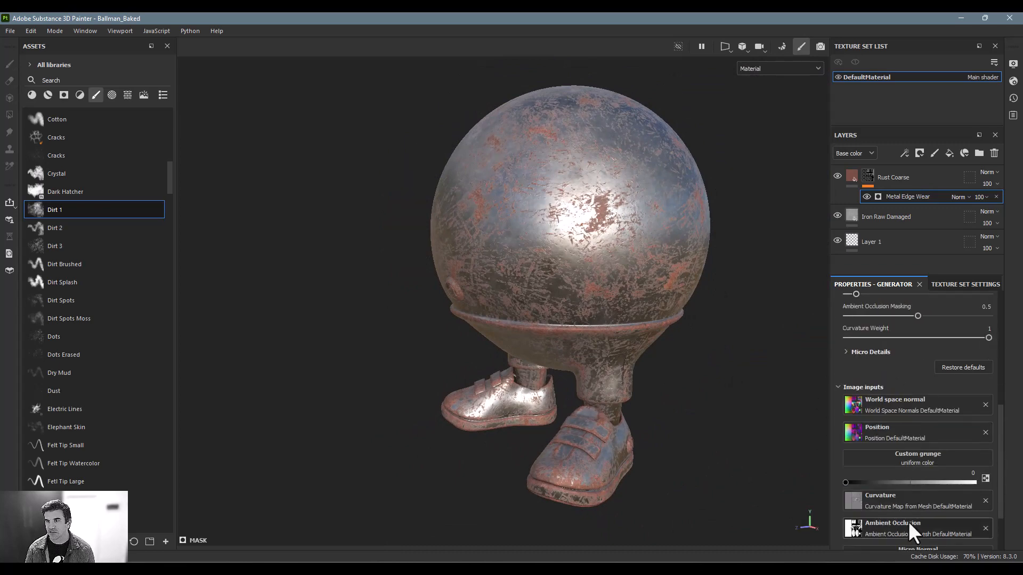
scroll(918, 401, "down", 2)
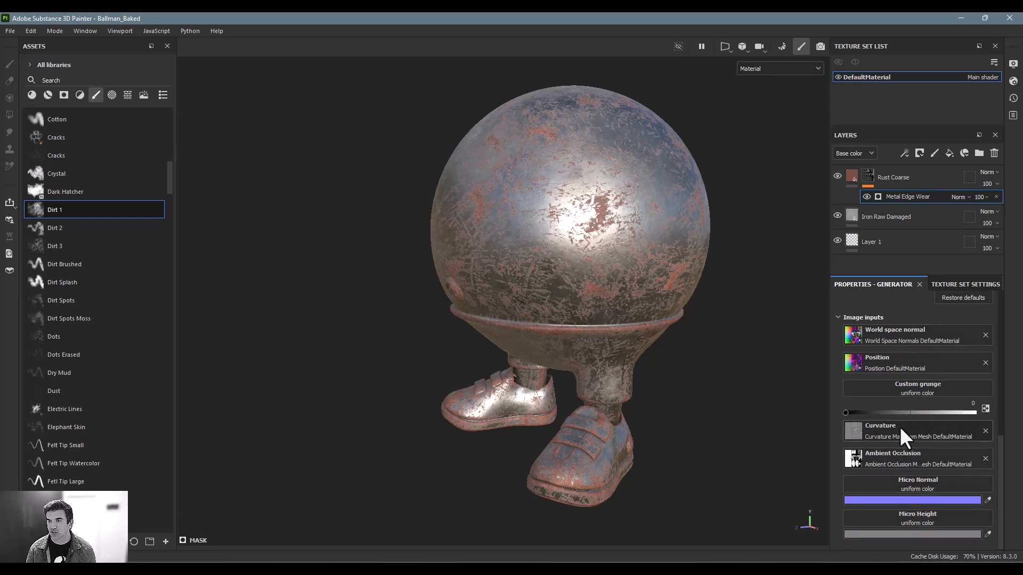
scroll(918, 485, "up", 10)
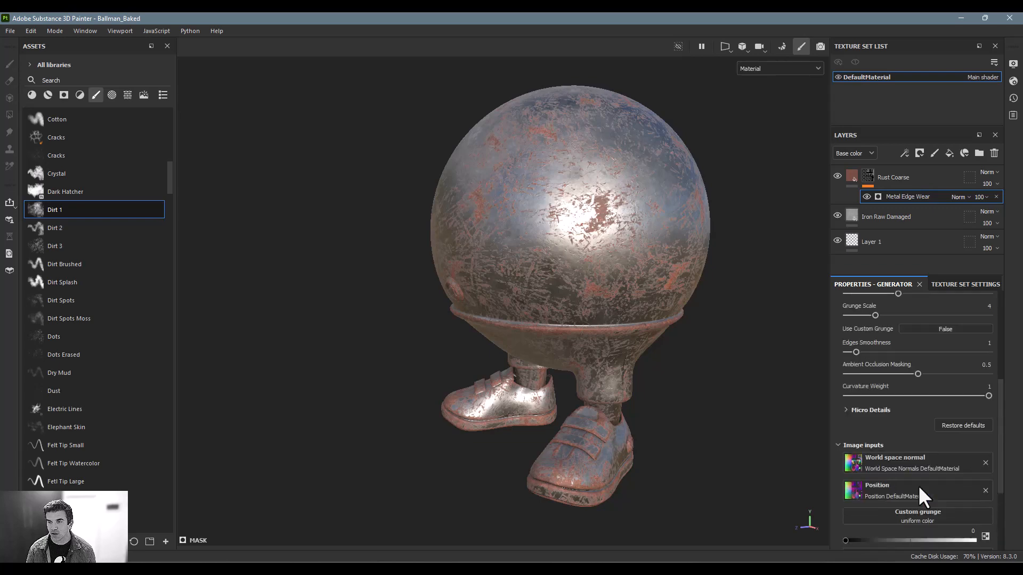
left_click_drag(714, 271, 689, 238, "alt")
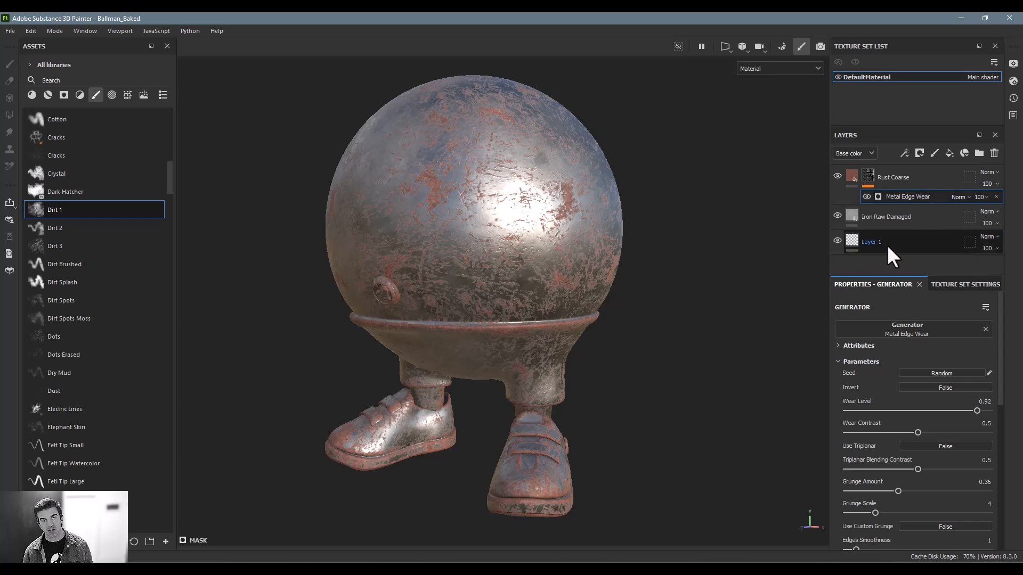
- Add a paint effect above the Metal Edge Wear generator in the Rust Coarse mask
left_click(900, 150)
left_click(925, 184)
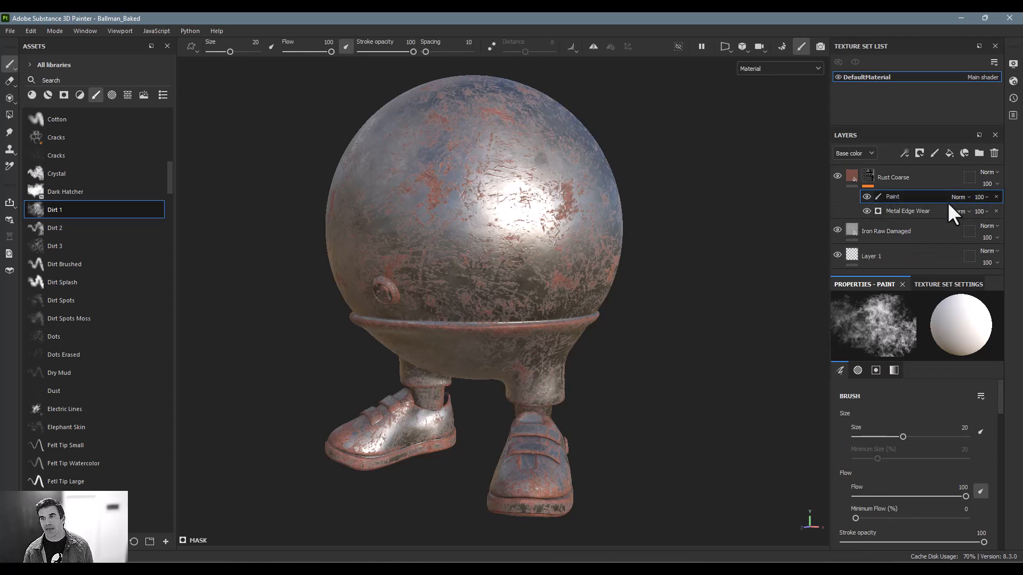
- Add a fill effect above the paint effect in the Rust Coarse mask and set its blending mode to Multiply
mouse_move(708, 221)
left_mouse_down("alt")
mouse_move(631, 249)
mouse_move(554, 235)
mouse_move(544, 255)
mouse_move(476, 300)
left_mouse_up("alt")
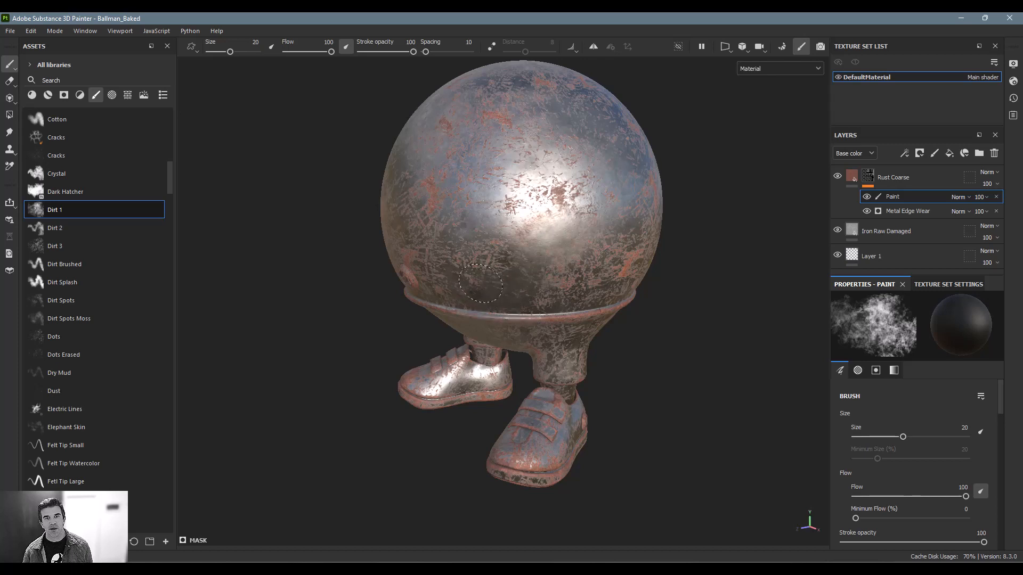
left_click_drag(443, 193, 506, 195, "alt")
left_click(904, 153)
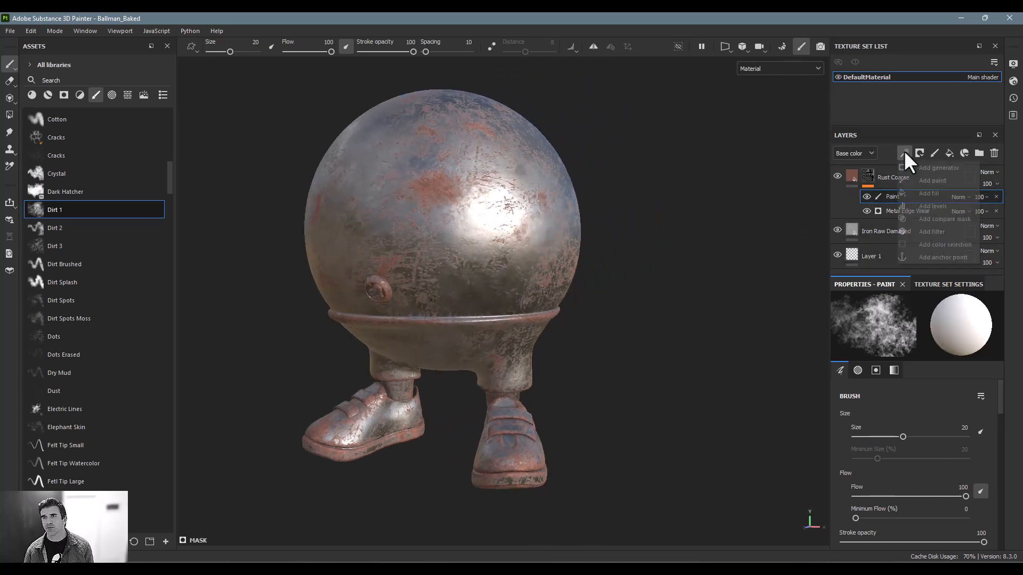
left_click(929, 193)
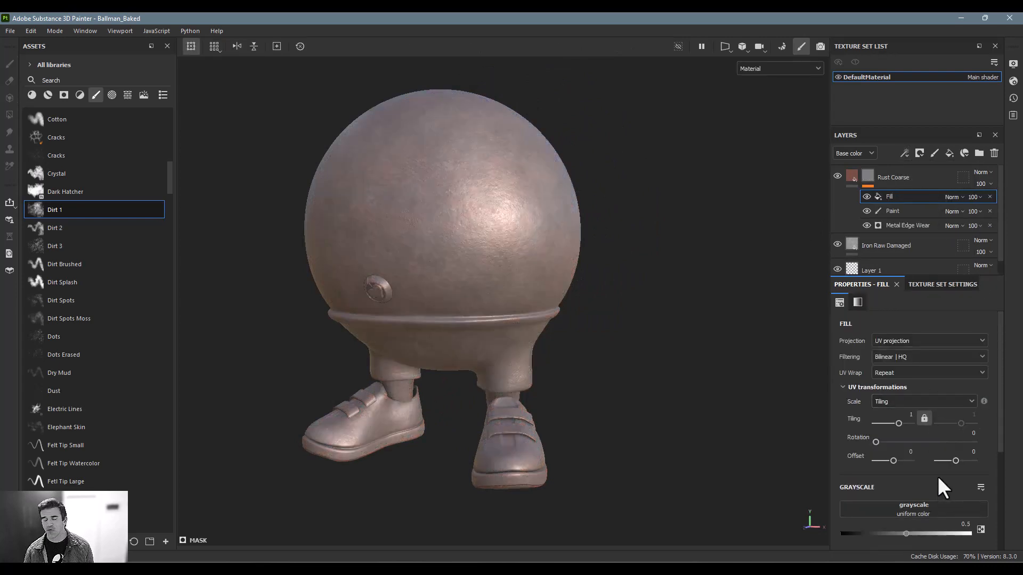
left_click(951, 197)
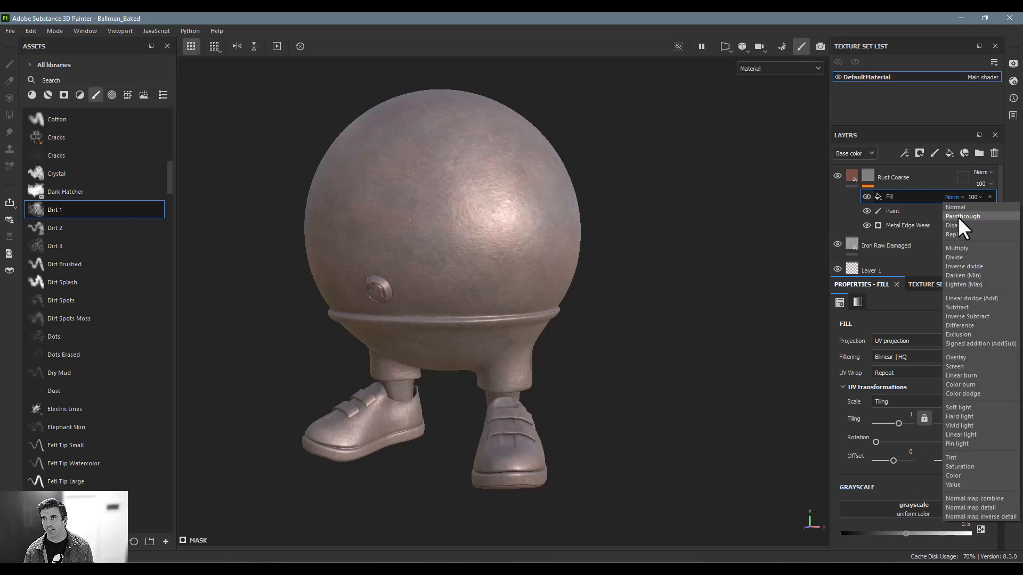
left_click(958, 249)
- Assign the Grunge Croncrete Moss Small texture to the fill effect's grayscale and set its Balance to 0.69
left_click(929, 513)
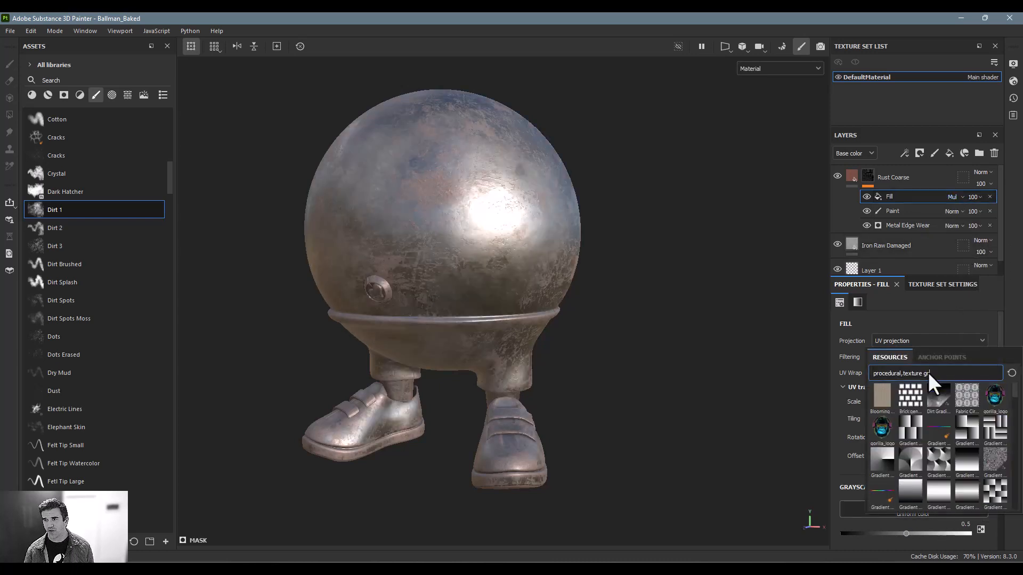
type("grunge")
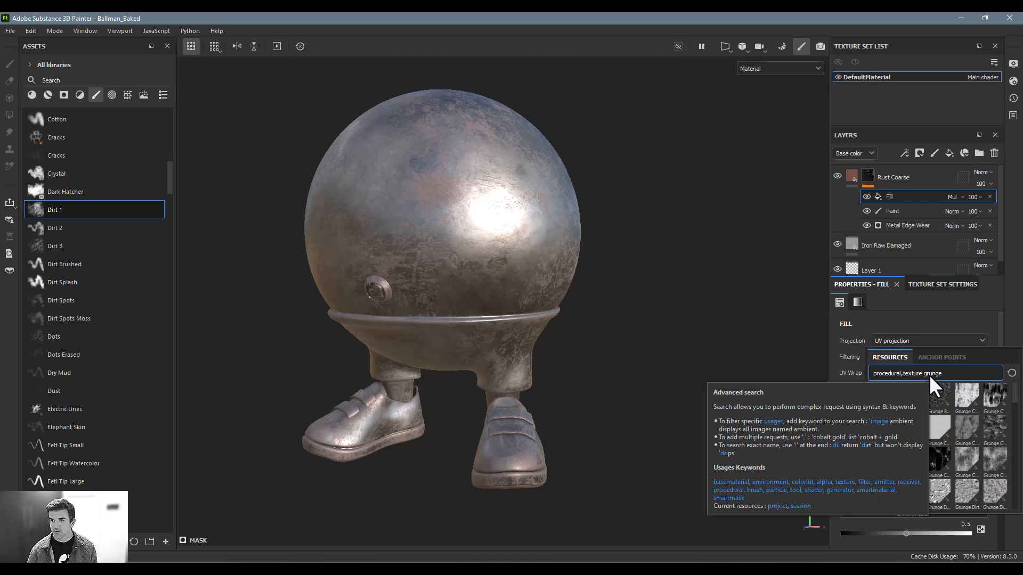
left_click(996, 459)
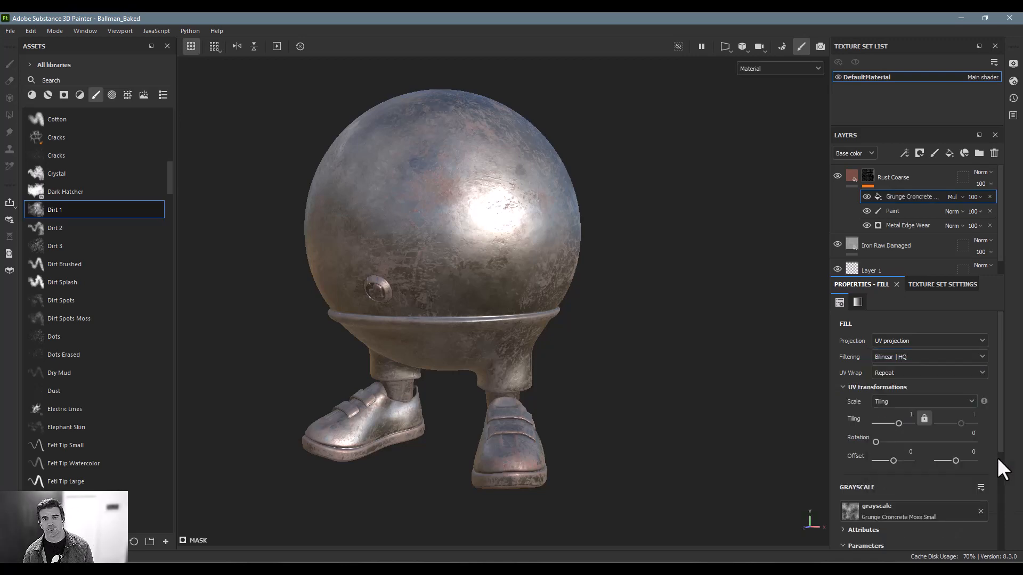
scroll(913, 475, "down", 3)
left_click_drag(917, 499, 944, 499)
left_click_drag(694, 395, 554, 277, "alt")
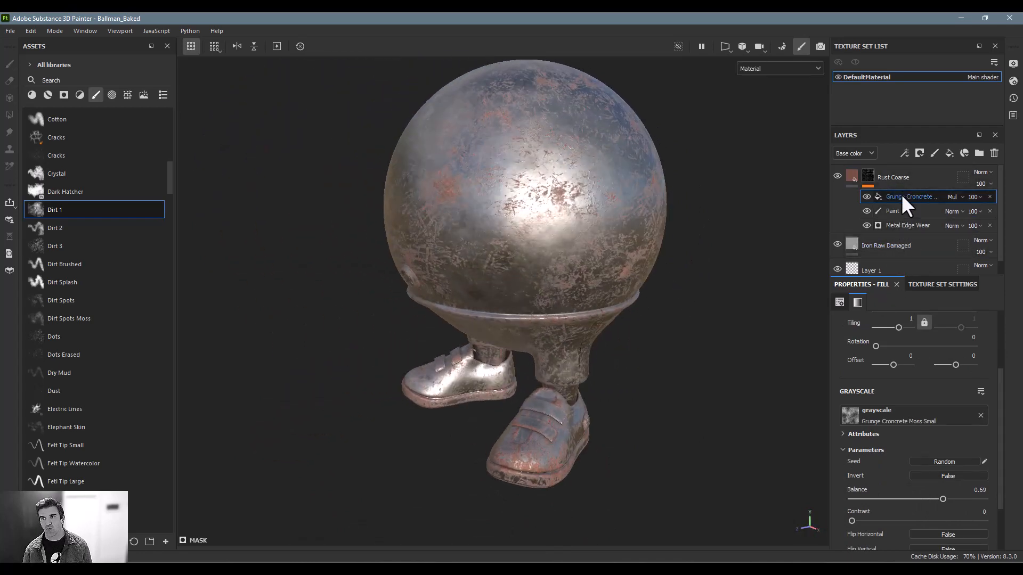
- Delete the grunge fill and the paint effect from the Rust Coarse mask, keeping only the Metal Edge Wear generator
key("Delete")
key("Delete")
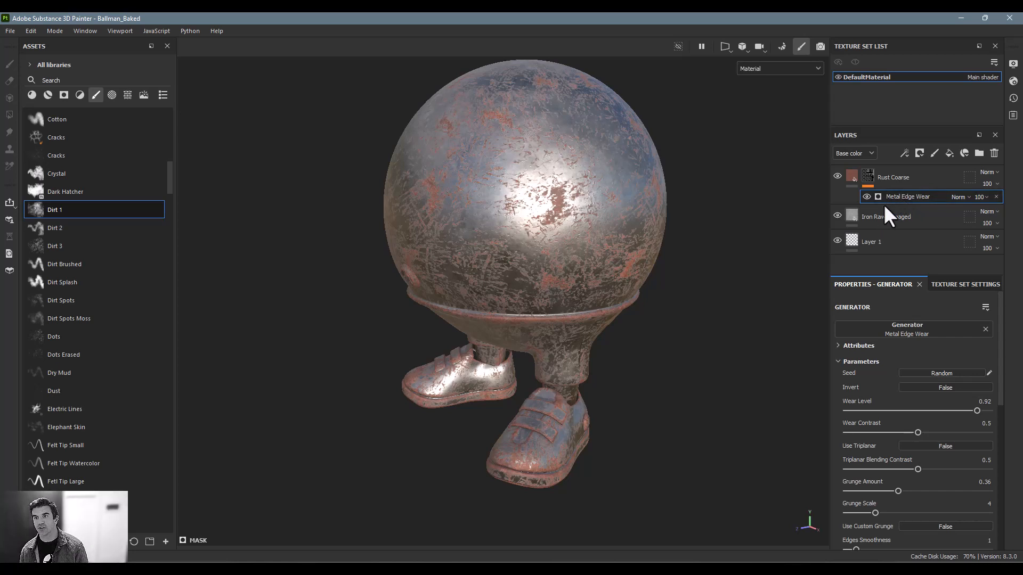
left_click_drag(541, 239, 600, 242, "alt")
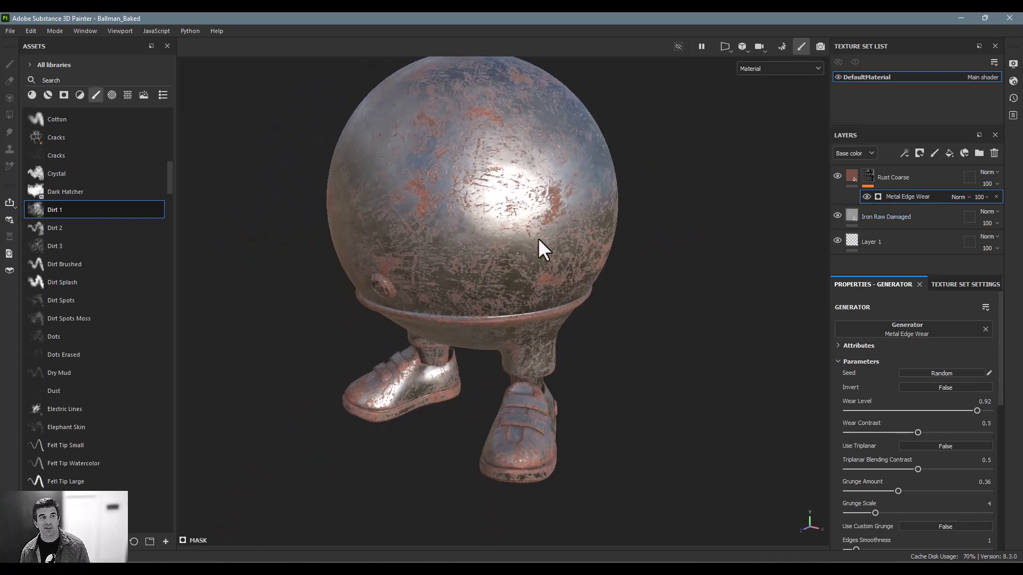
- Find the stony_dirt_patch material by searching for dirt, add it as the top layer on the model, and disable its normal channel
left_click(32, 95)
left_click(88, 81)
type("d")
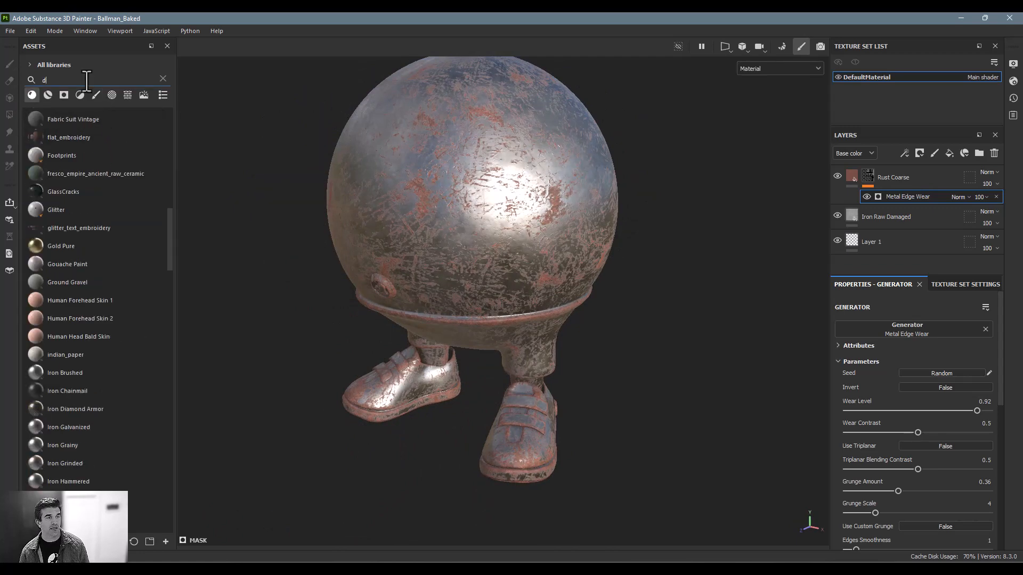
type("irt")
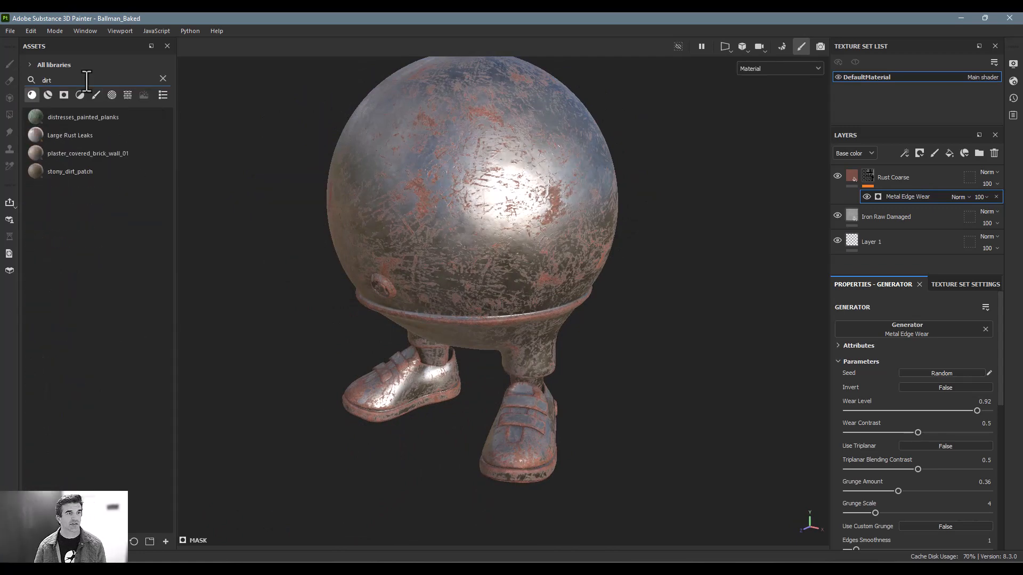
left_click_drag(74, 171, 470, 193)
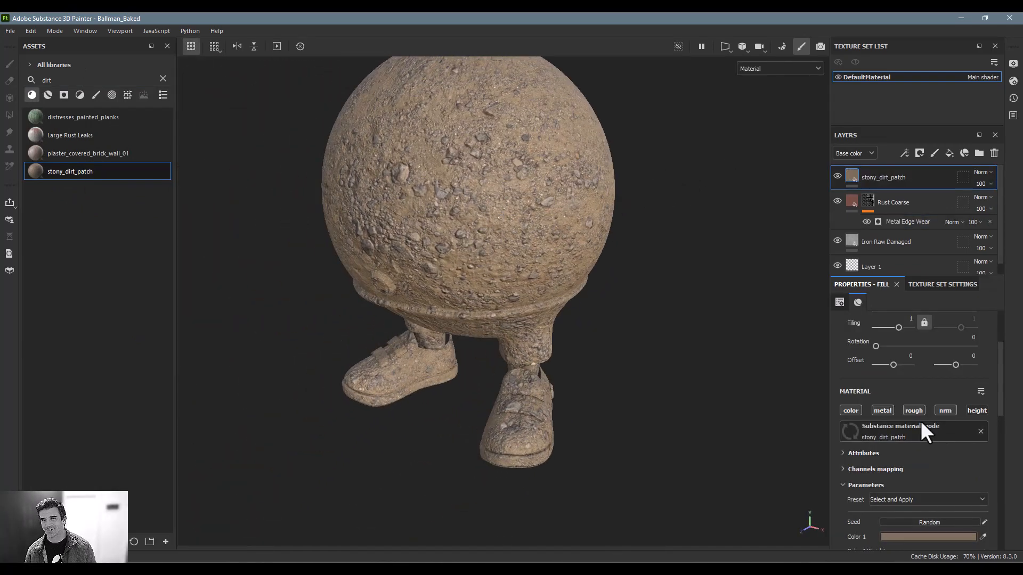
left_click_drag(651, 359, 598, 243, "alt")
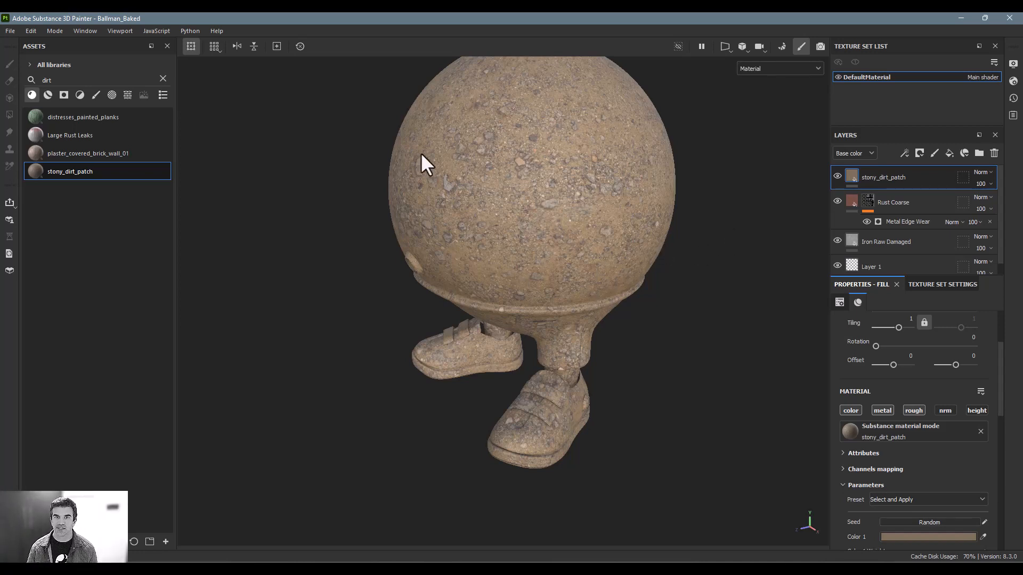
left_click_drag(507, 273, 552, 285, "alt")
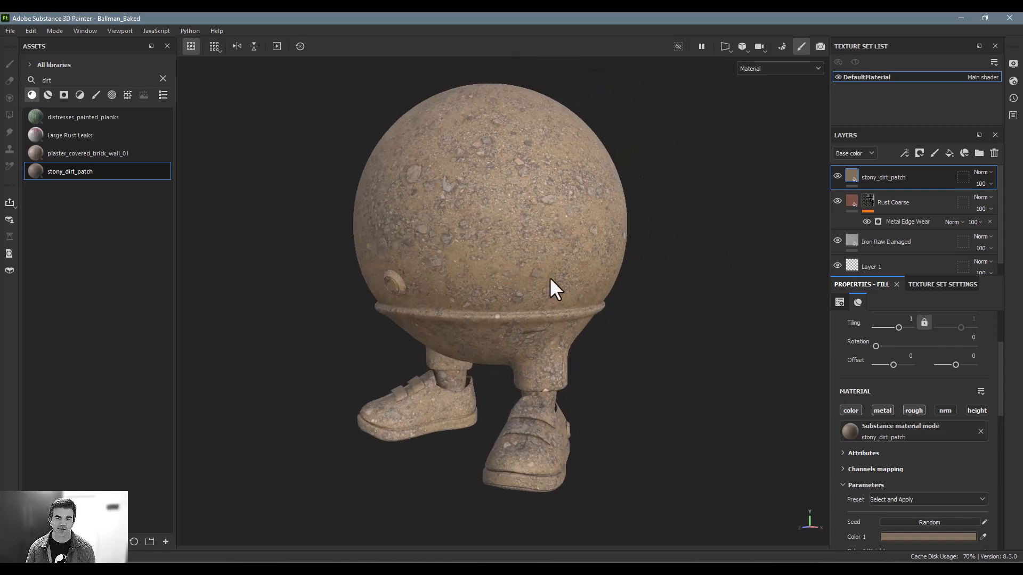
- Give the stony_dirt_patch layer a black mask and drive it with a Dirt generator
left_click(917, 153)
left_click(904, 153)
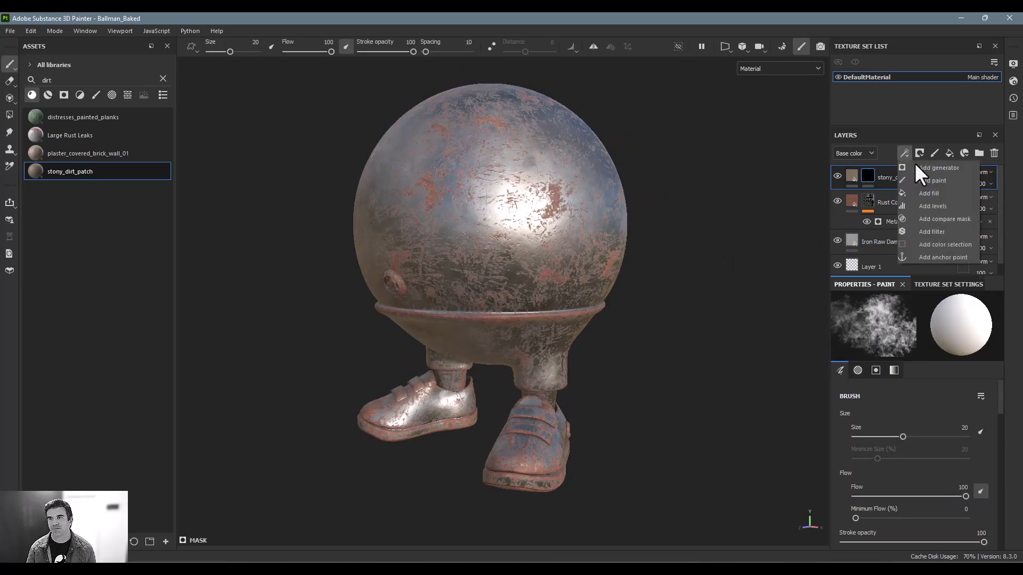
left_click(922, 167)
left_click(941, 332)
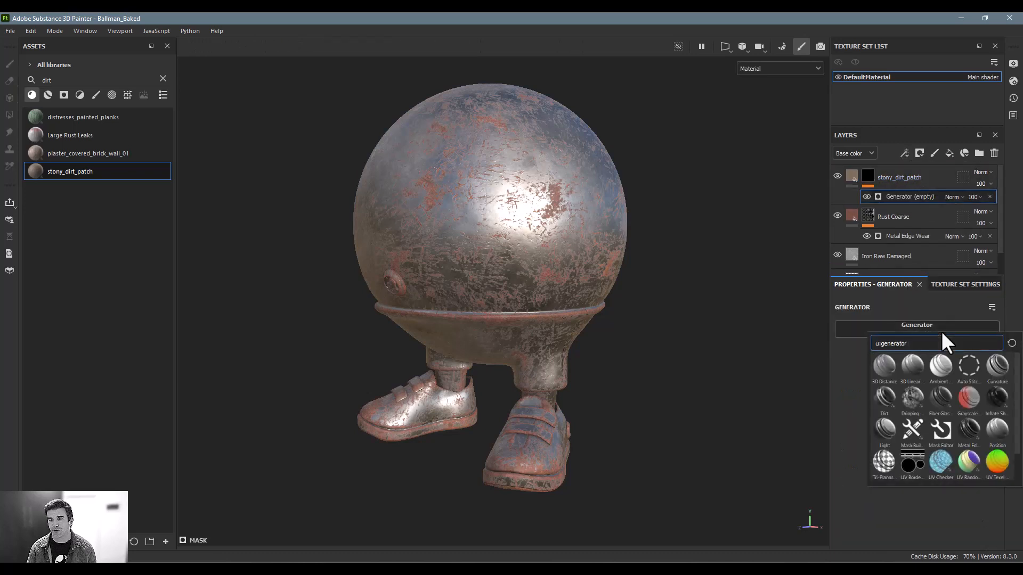
left_click(888, 395)
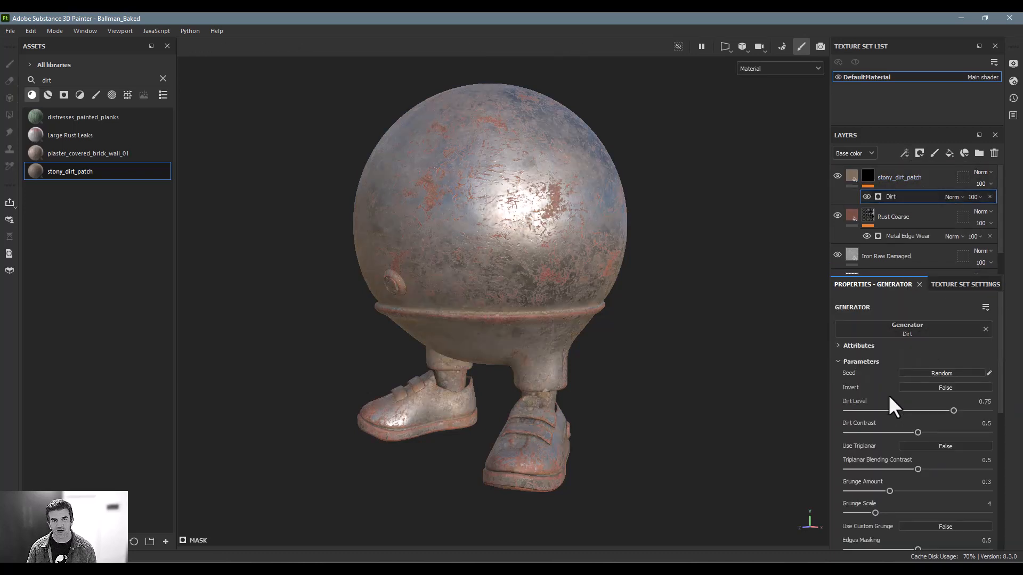
mouse_move(575, 282)
left_mouse_down("alt")
mouse_move(570, 329)
mouse_move(533, 335)
mouse_move(575, 290)
left_mouse_up("alt")
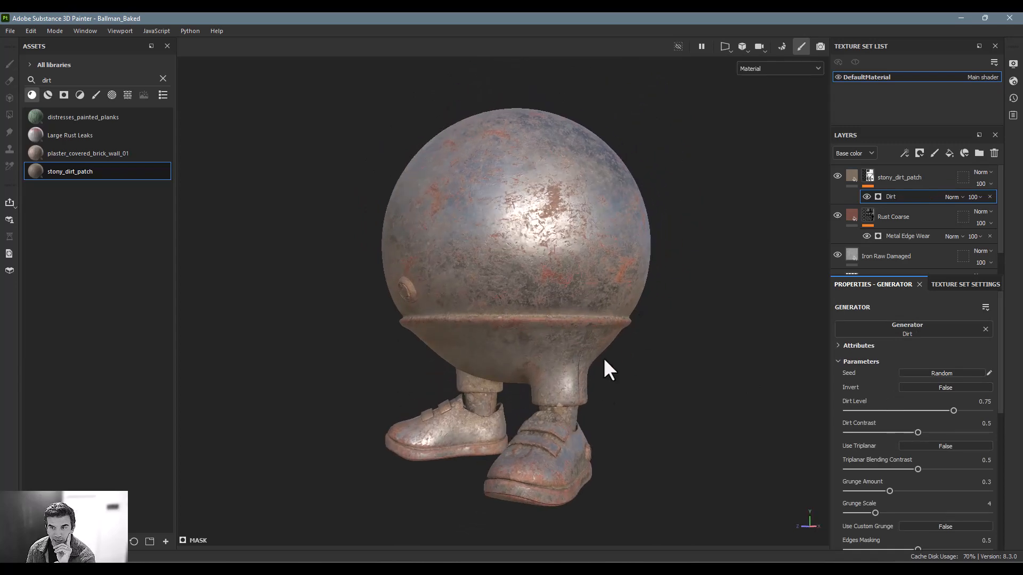
- Set the Dirt generator's Dirt Level to 0.73 and Triplanar Blending Contrast to 0.6, and enable Use Triplanar
mouse_move(953, 411)
left_mouse_down()
mouse_move(964, 410)
mouse_move(923, 409)
mouse_move(951, 408)
left_mouse_up()
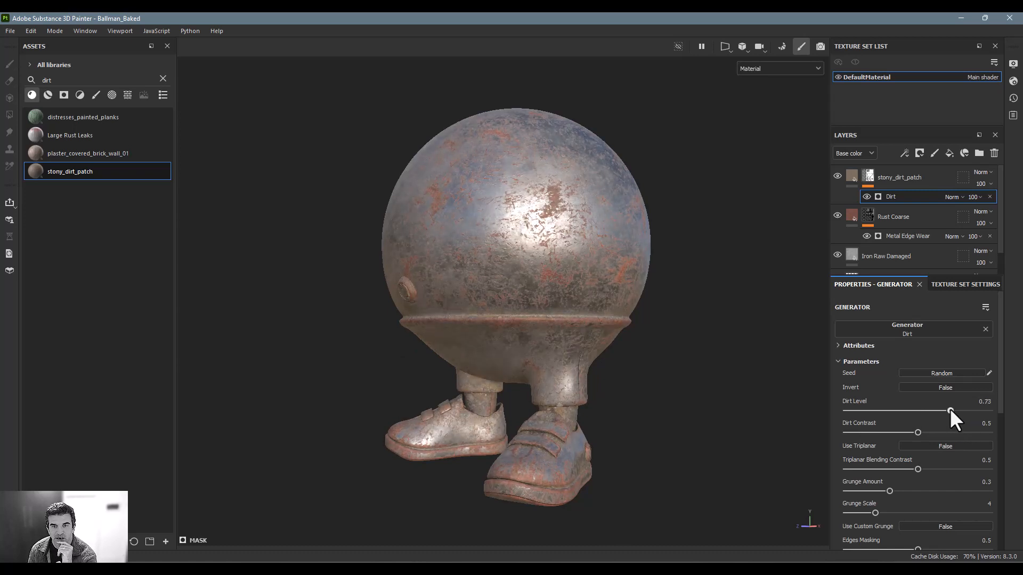
mouse_move(919, 469)
left_mouse_down()
mouse_move(940, 467)
mouse_move(932, 467)
left_mouse_up()
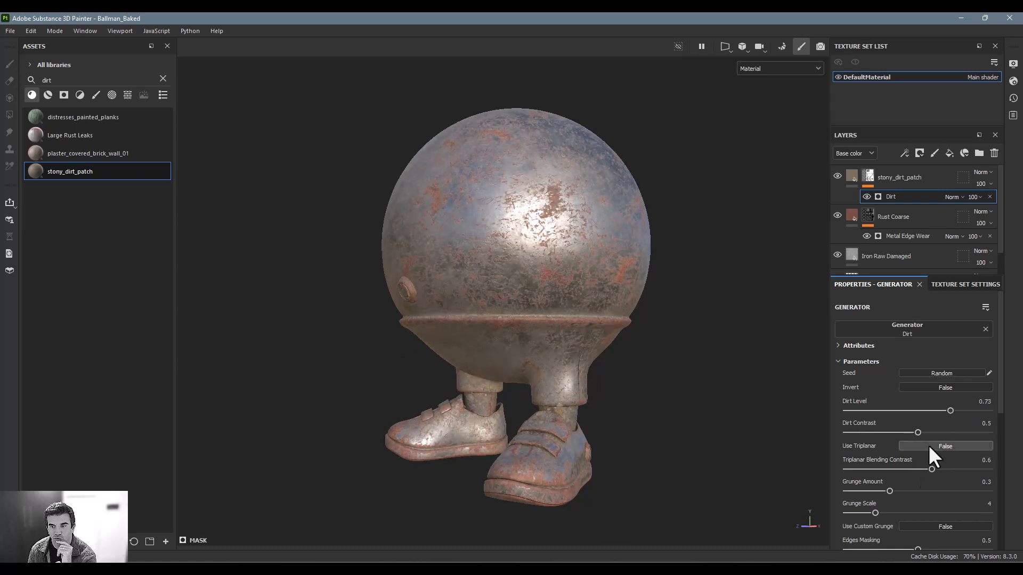
left_click(928, 446)
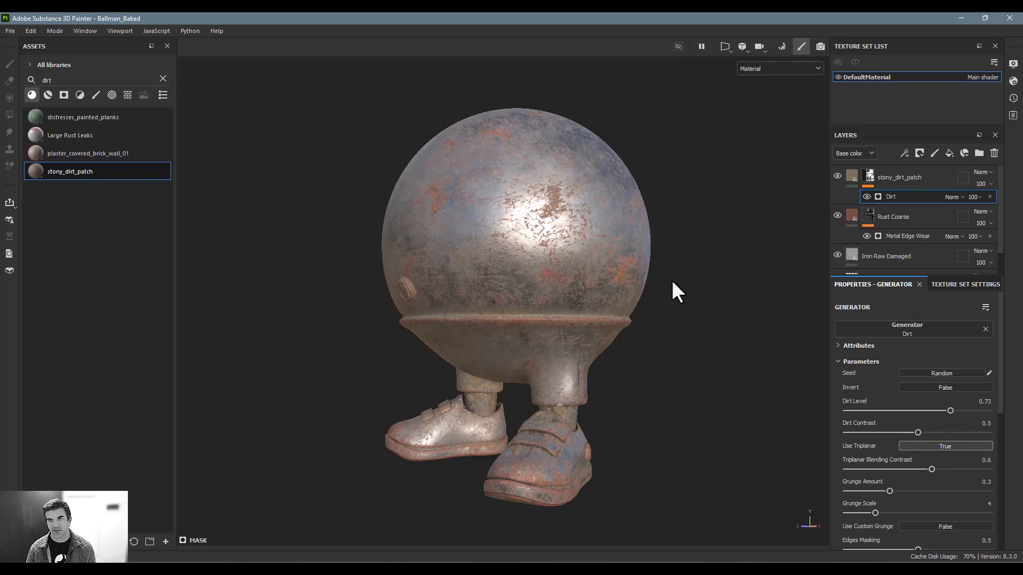
- Inspect the dirt on the body, legs and shoes up close, comparing the model with the stony_dirt_patch layer hidden and shown
left_click_drag(672, 282, 520, 440, "alt")
scroll(464, 472, "up", 2)
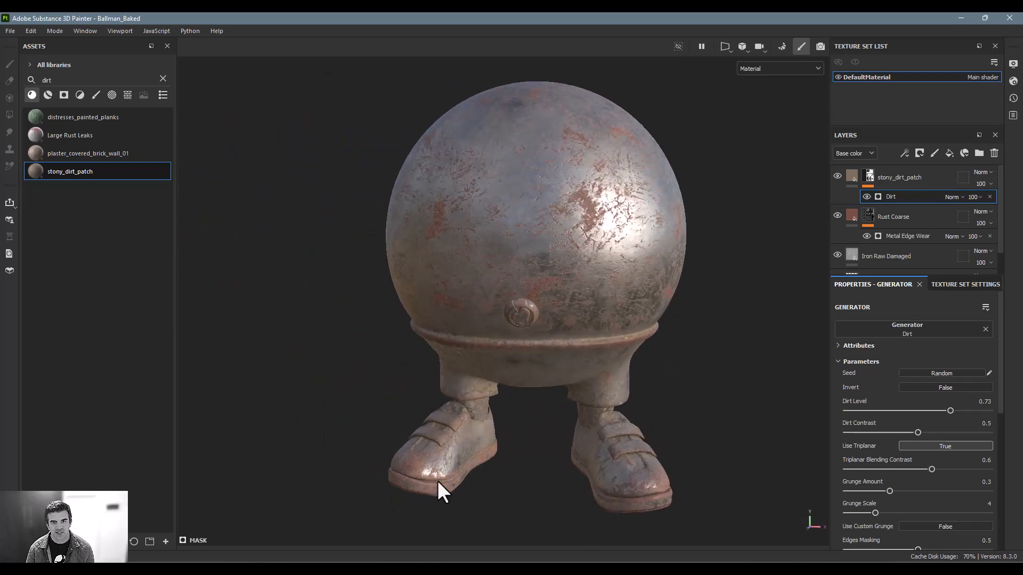
right_click_drag(436, 480, 602, 462, "alt")
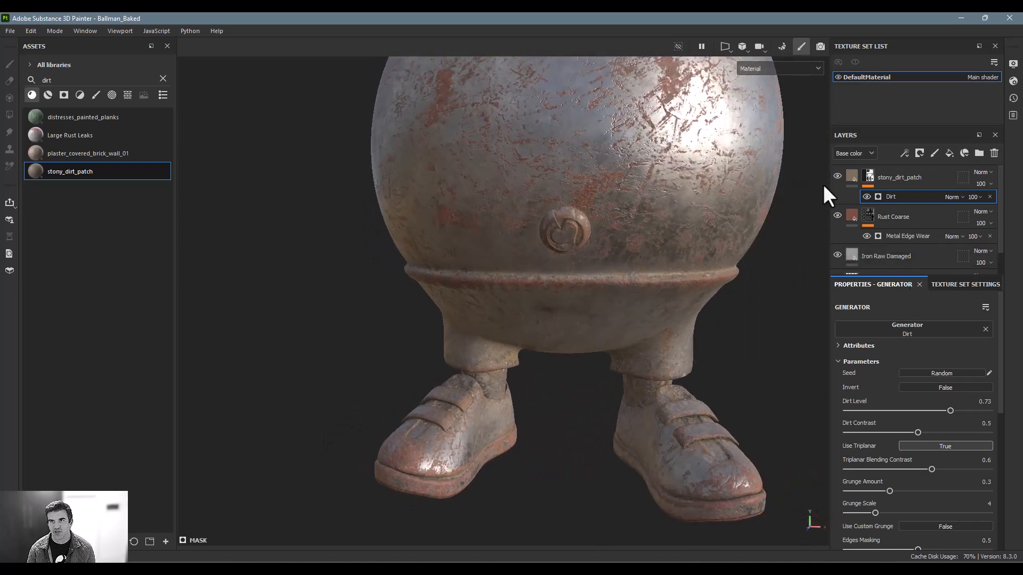
left_click(837, 177)
left_click(836, 177)
left_click(836, 176)
left_click(836, 177)
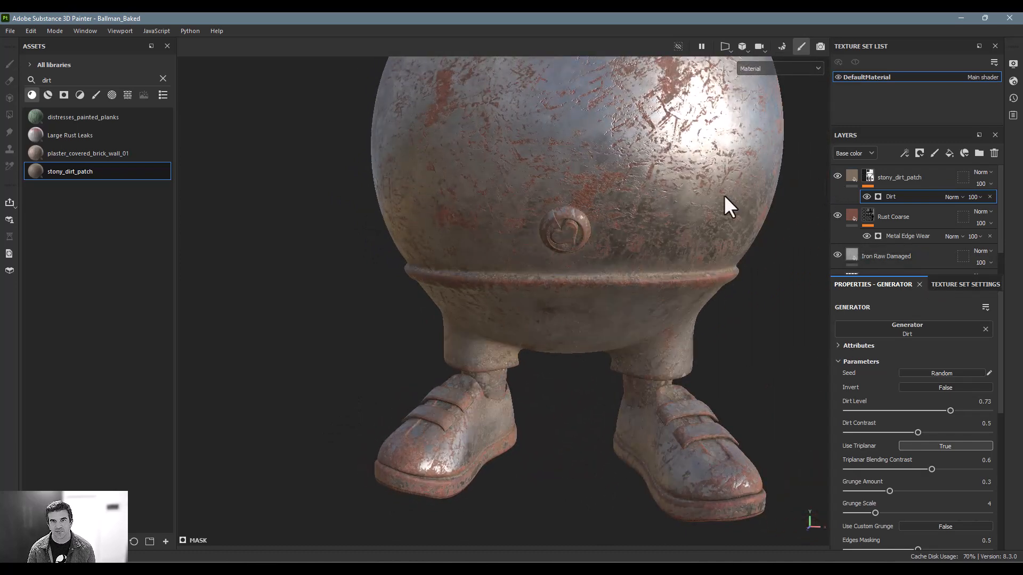
right_click_drag(633, 229, 413, 308, "alt")
middle_click_drag(696, 298, 621, 299, "alt")
left_click_drag(621, 298, 548, 306, "alt")
middle_click_drag(549, 307, 591, 296, "alt")
right_click_drag(591, 295, 514, 297, "alt")
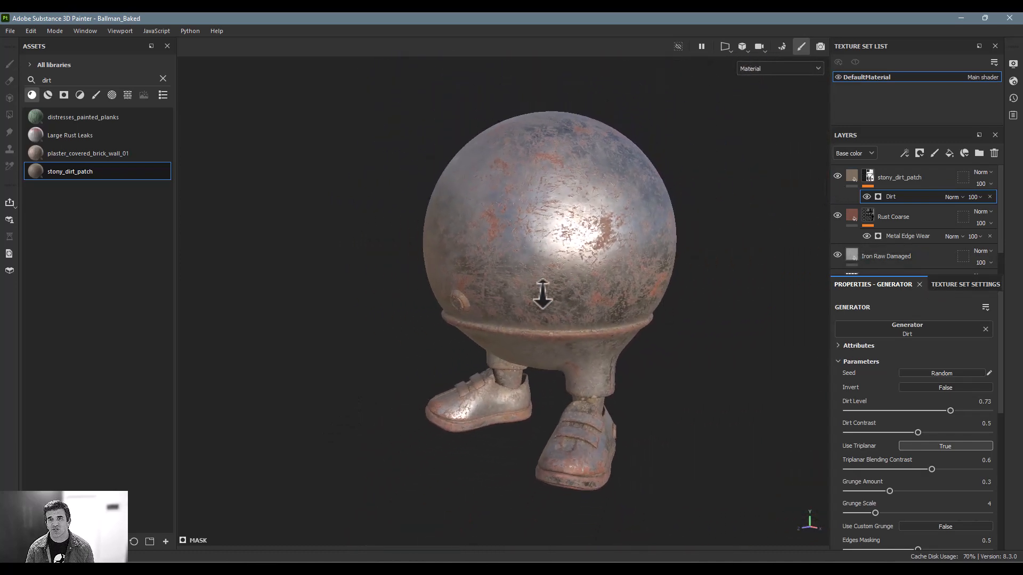
middle_click_drag(513, 297, 466, 295, "alt")
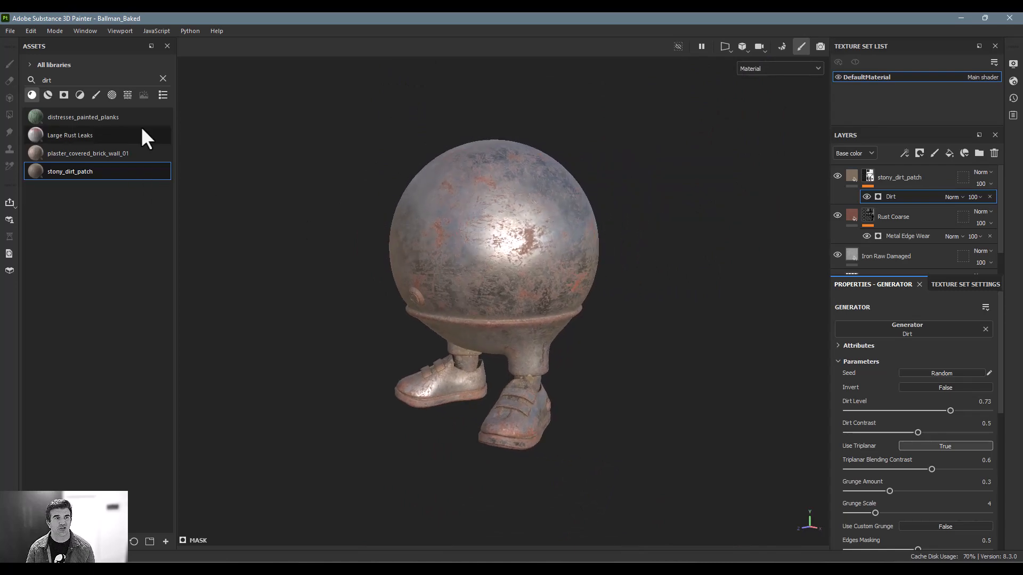
- Clear the asset search and add the red Car Solid Paint material as a new top layer on the model
left_click(162, 78)
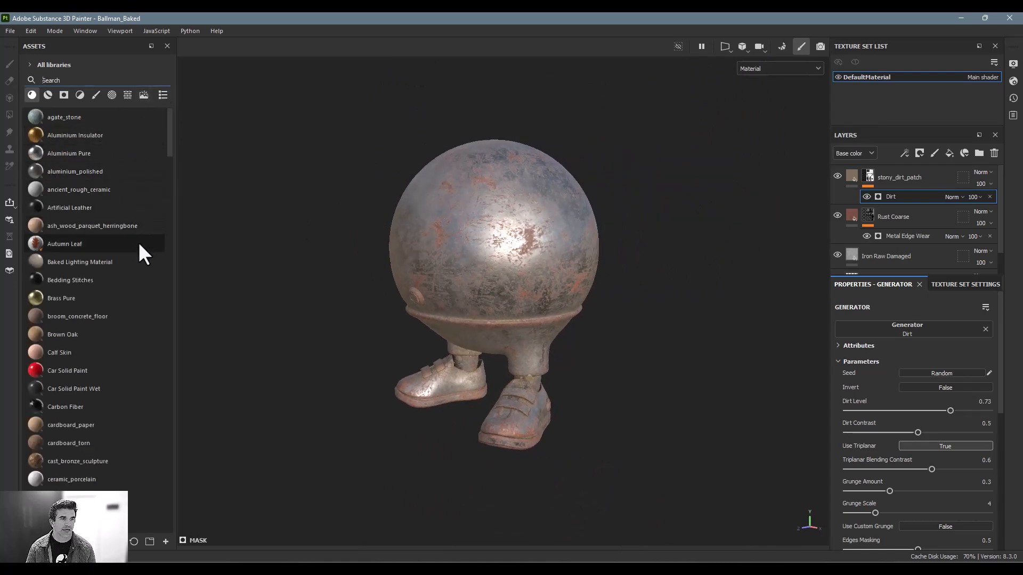
left_click_drag(78, 367, 471, 309)
left_click_drag(665, 247, 600, 247, "alt")
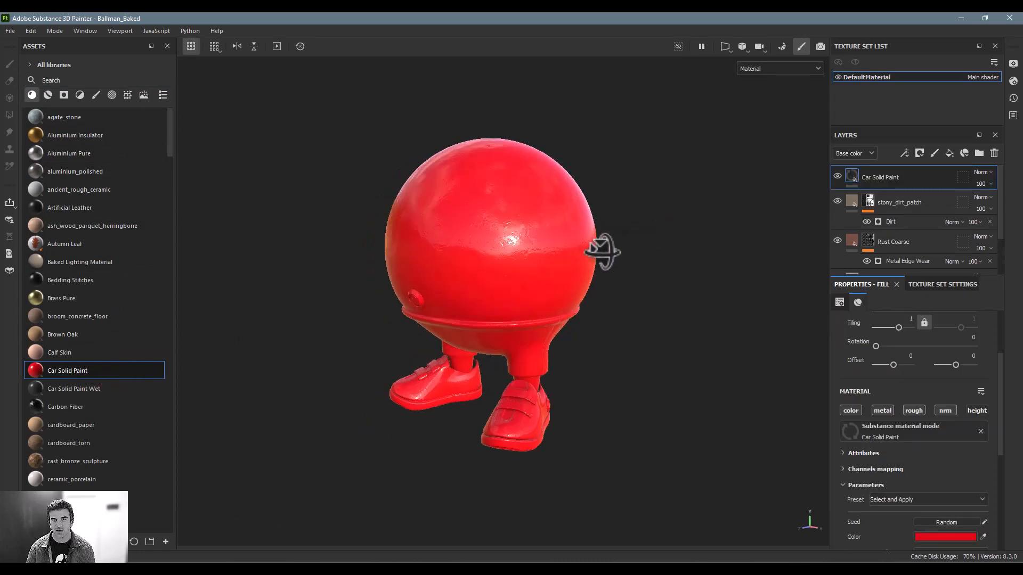
- Add a black mask to the Car Solid Paint layer and apply a UV Border Distance generator to it
left_click(919, 154)
left_click(940, 180)
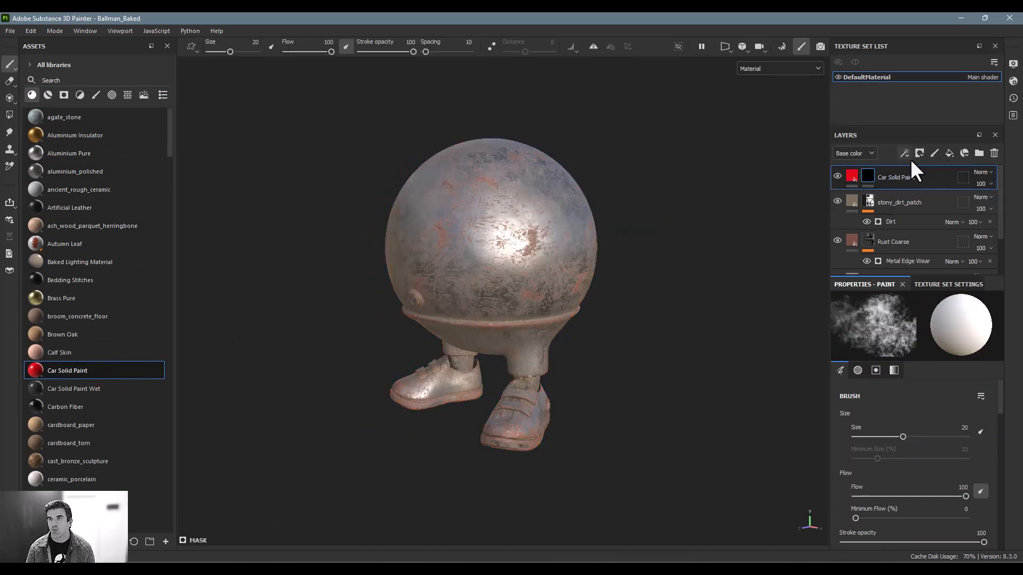
left_click(904, 153)
left_click(926, 168)
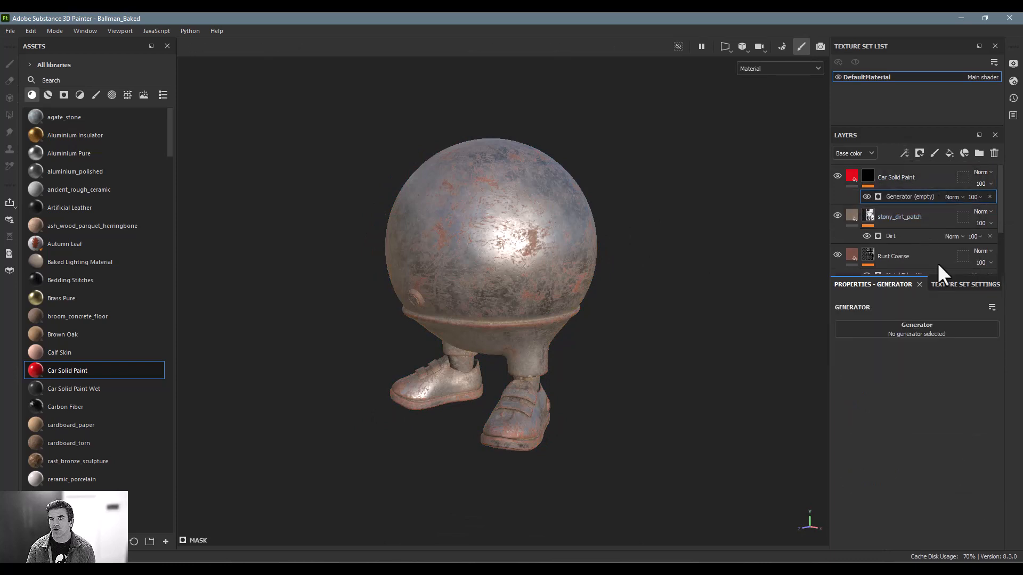
left_click(925, 327)
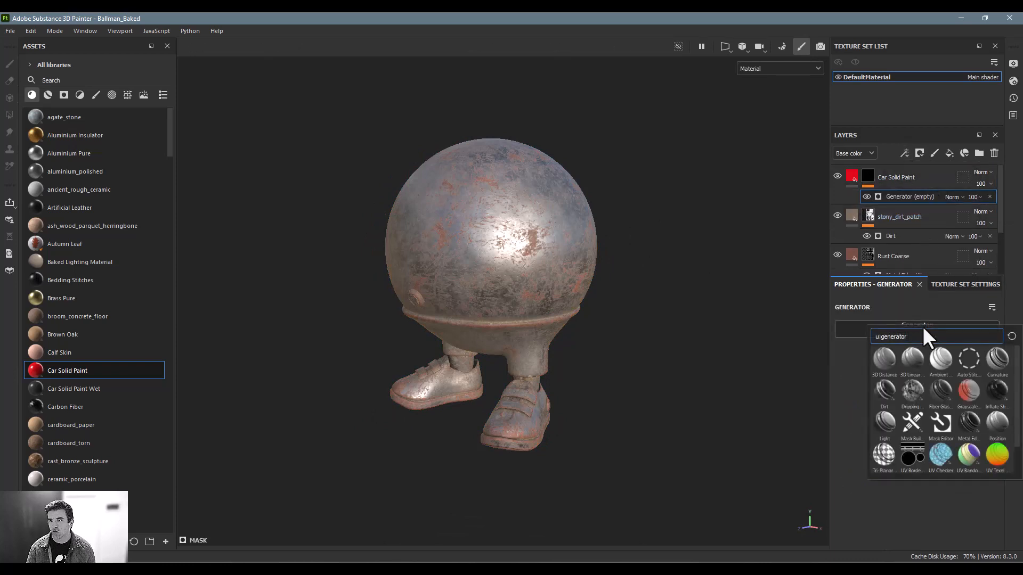
left_click(914, 459)
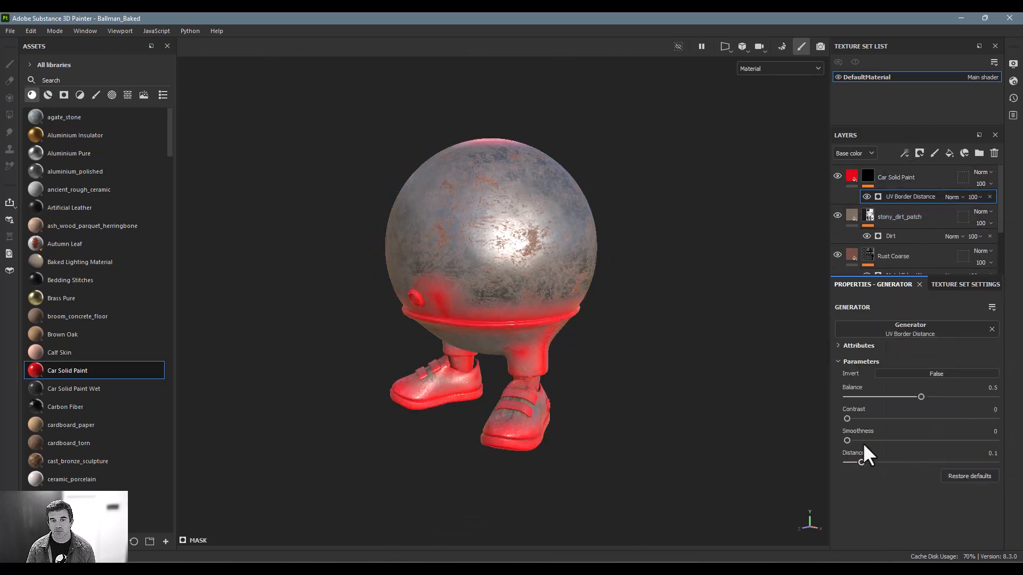
- Set the UV Border Distance generator's Contrast to 1 and display the model's flattened UV layout
left_click_drag(848, 418, 995, 419)
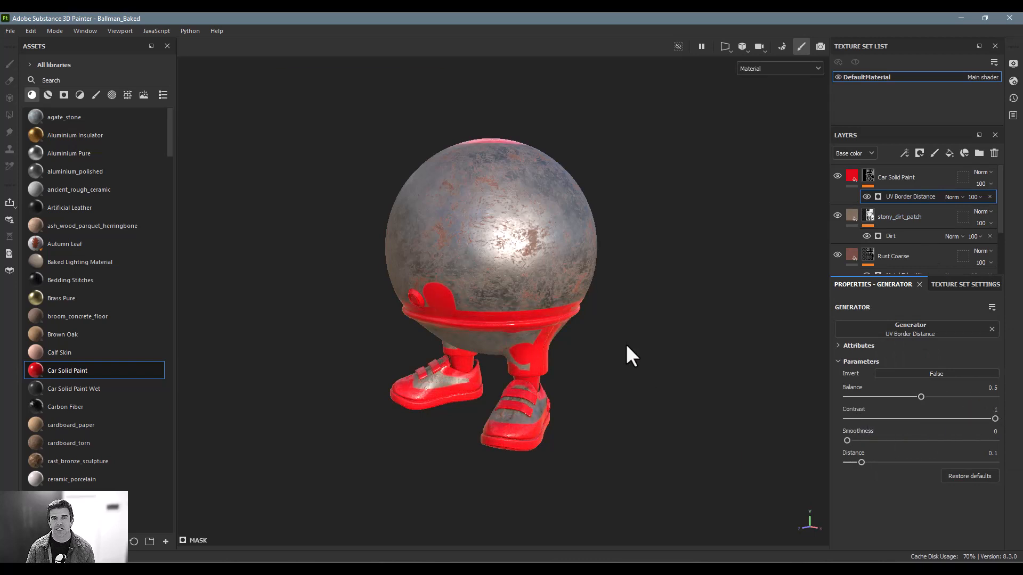
key("F3")
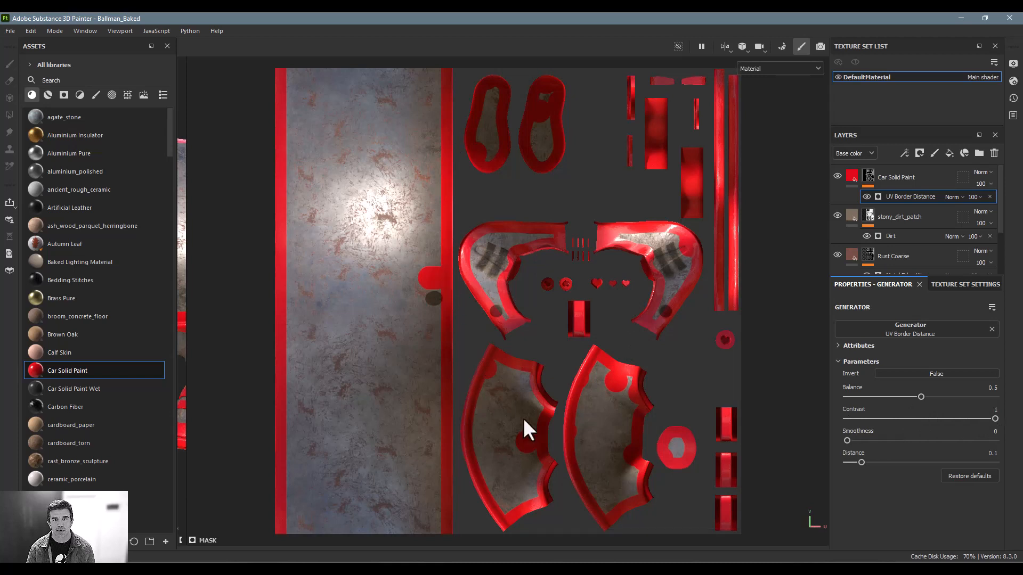
- Set the UV Border Distance generator's Balance to 0.12 and Distance to 0.15, and display the result on the 3D model
left_click_drag(915, 395, 863, 398)
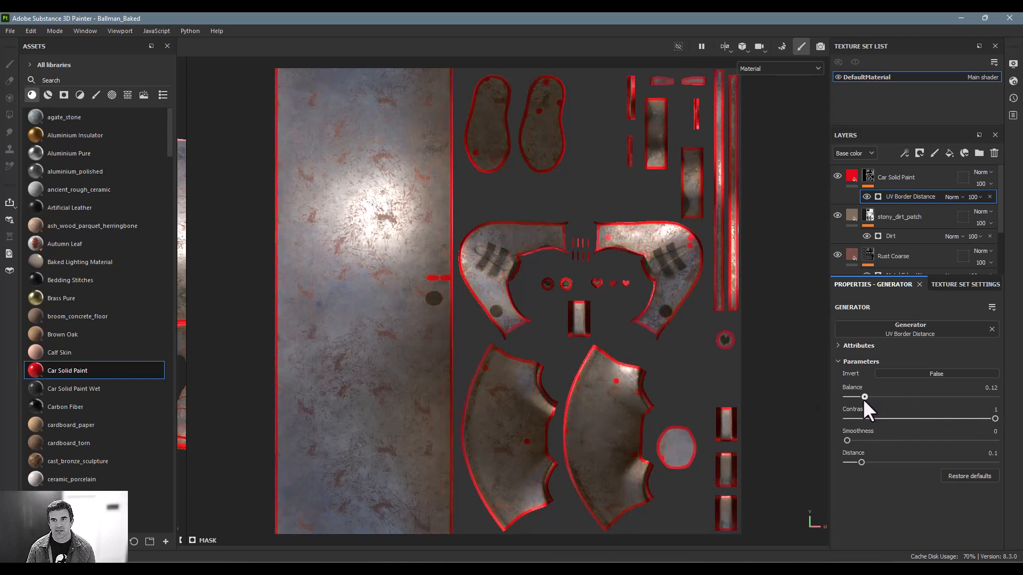
mouse_move(859, 461)
left_mouse_down()
mouse_move(911, 461)
mouse_move(868, 462)
left_mouse_up()
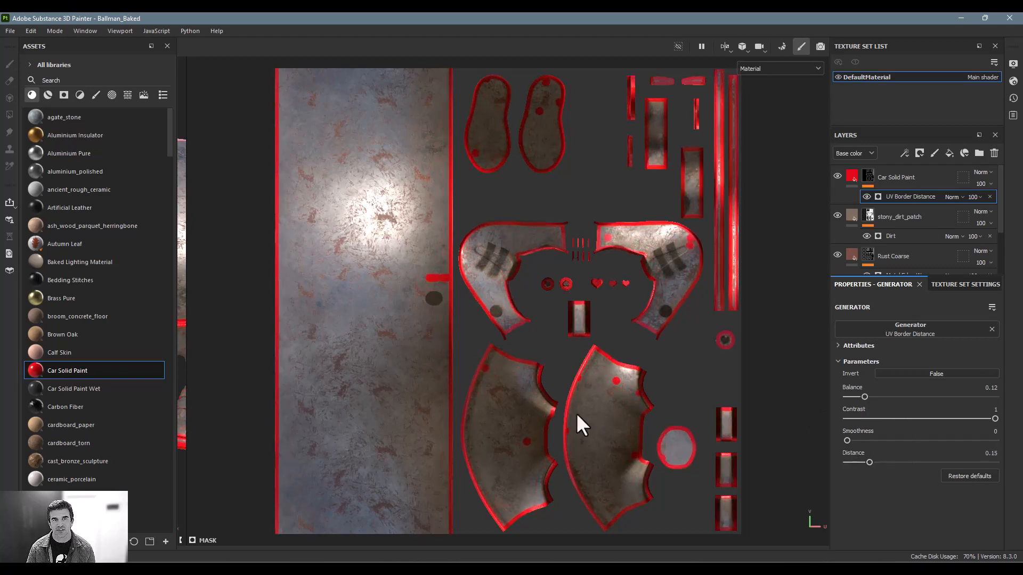
key("F2")
left_click_drag(504, 352, 442, 316, "alt")
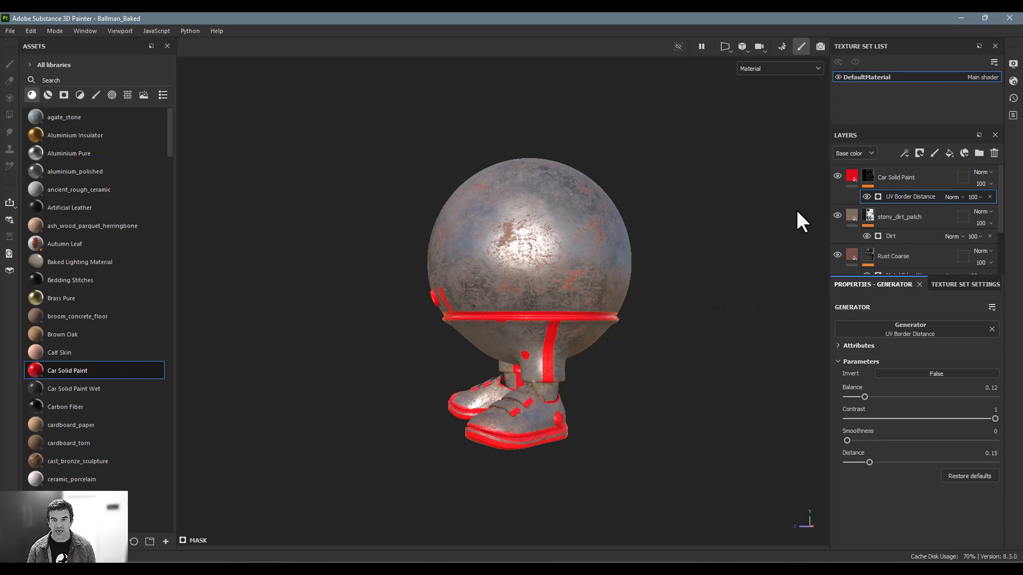
- Replace the Car Solid Paint mask's generator with Fiber Glass Edge Wear and check the wear on the body up close
left_click(992, 330)
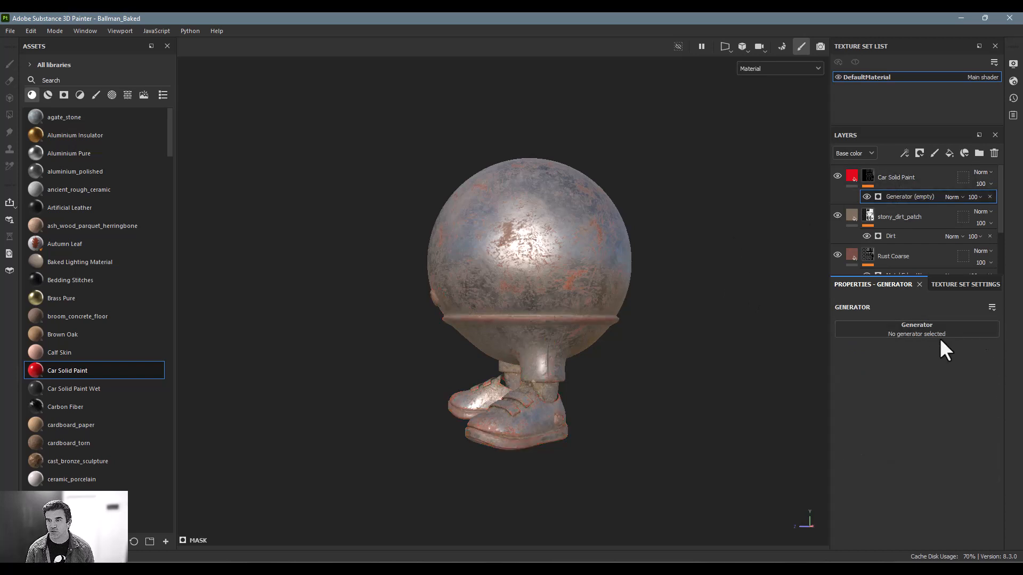
left_click(923, 331)
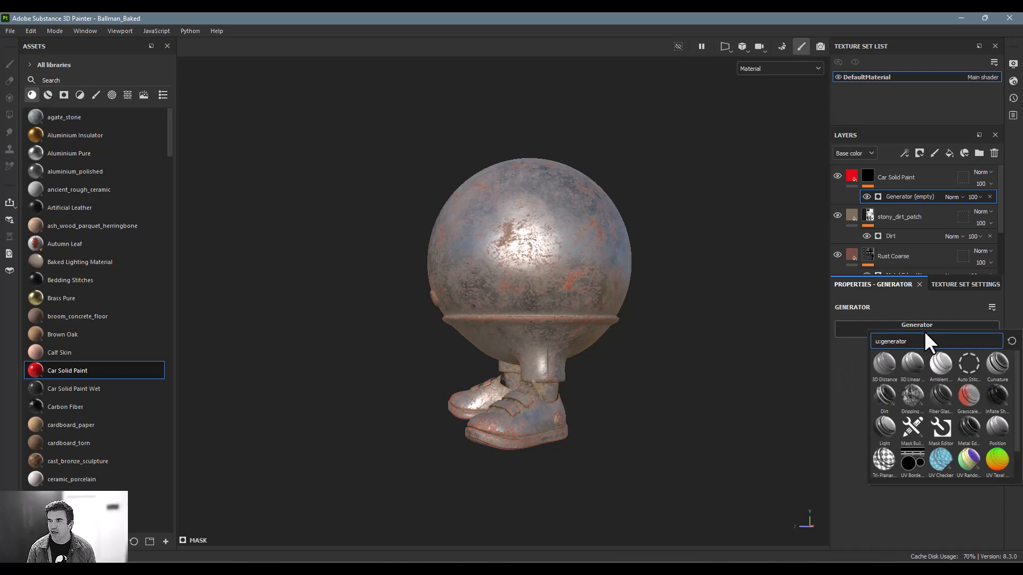
left_click(939, 397)
left_click_drag(578, 240, 655, 264, "alt")
right_click_drag(657, 266, 1016, 292, "alt")
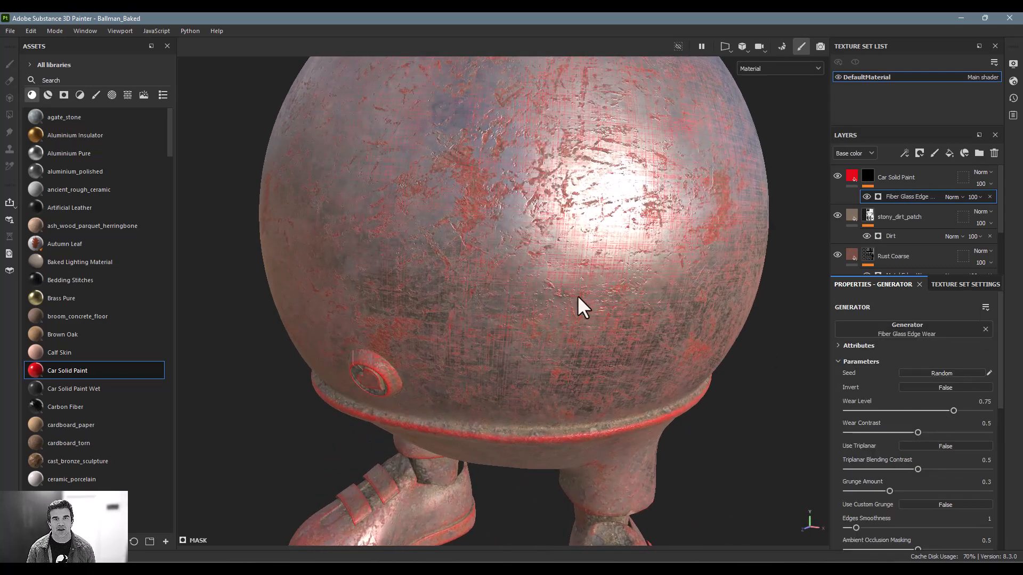
left_click_drag(577, 298, 551, 214, "alt")
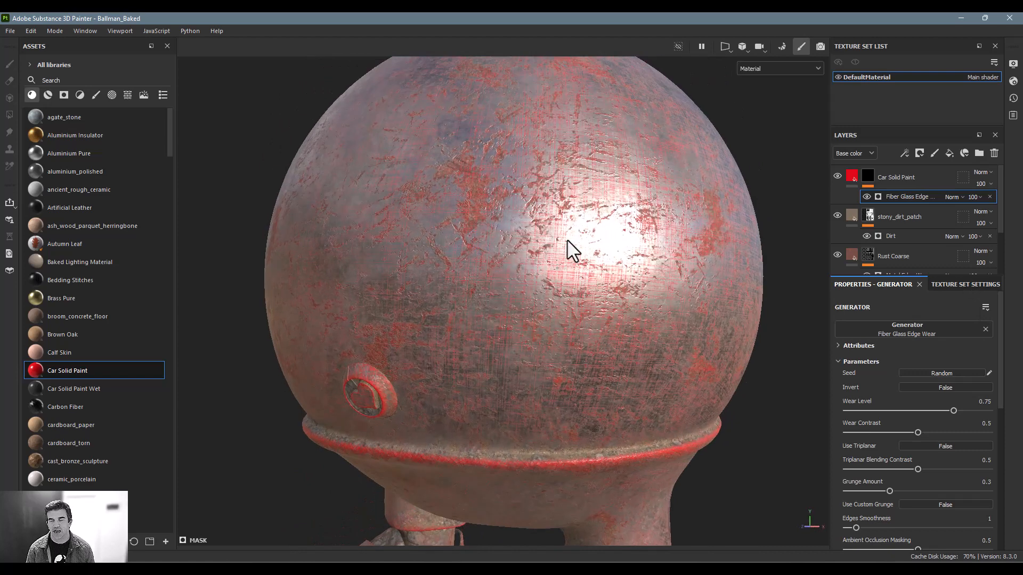
- Replace the Fiber Glass Edge Wear generator on the Car Solid Paint mask with a Position generator and view the whole model
left_click(986, 329)
left_click(935, 328)
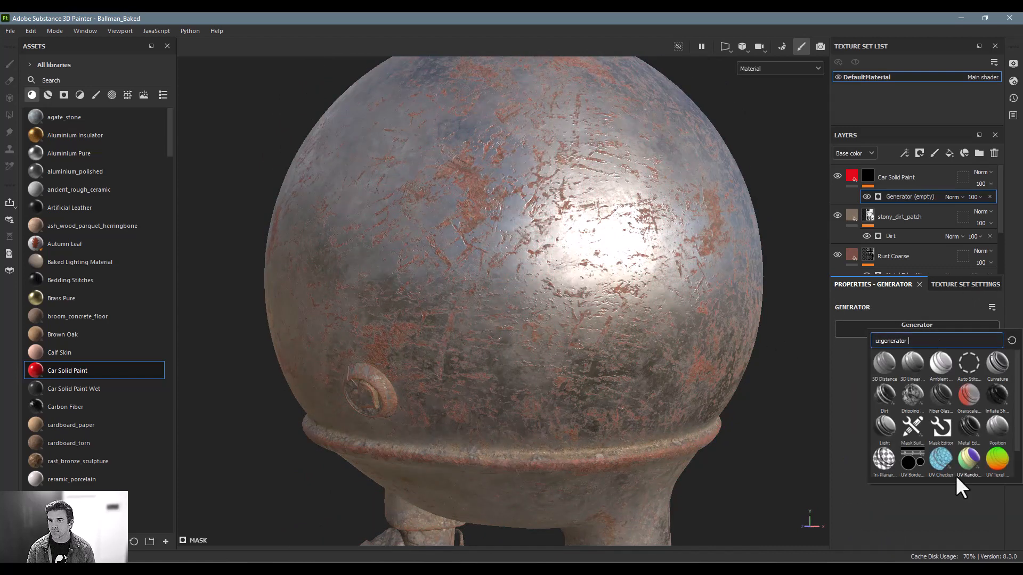
left_click(998, 426)
right_click_drag(649, 327, 692, 330, "alt")
mouse_move(692, 331)
left_mouse_down("alt")
mouse_move(708, 358)
mouse_move(724, 360)
mouse_move(693, 288)
mouse_move(696, 335)
left_mouse_up("alt")
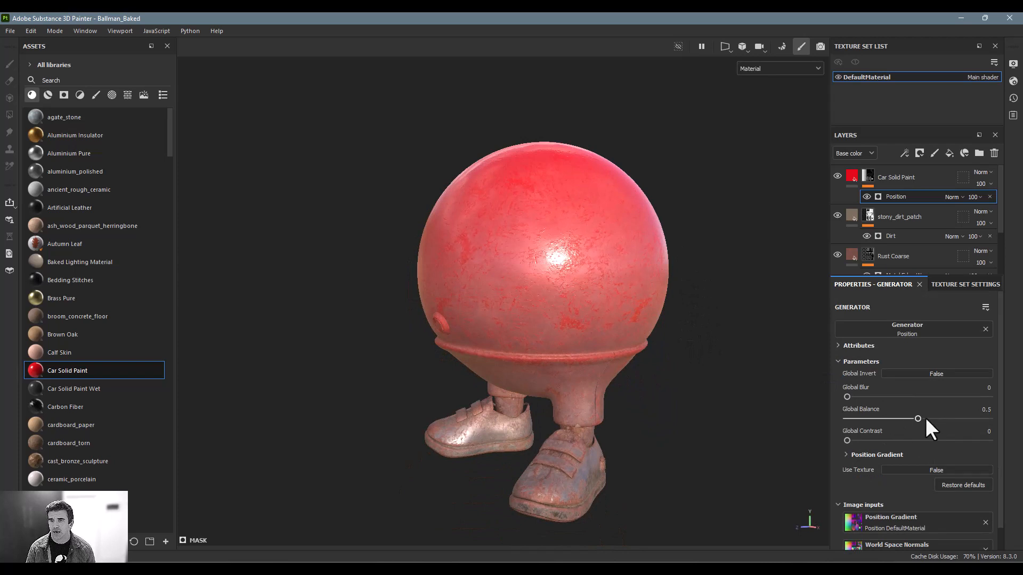
- Enable Global Invert on the Position generator and set its Global Balance to 0.44
left_click_drag(918, 417, 890, 420)
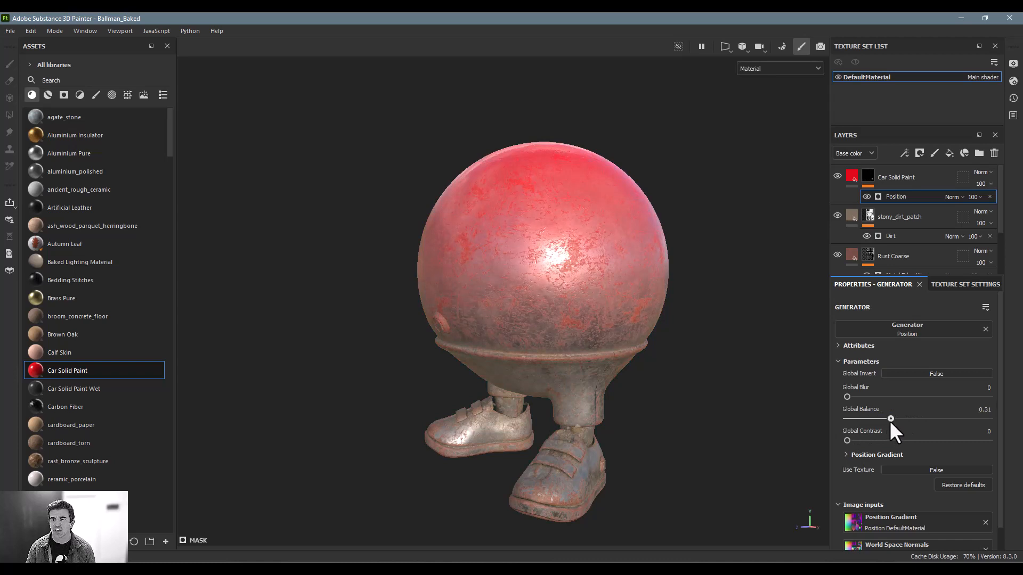
left_click(925, 375)
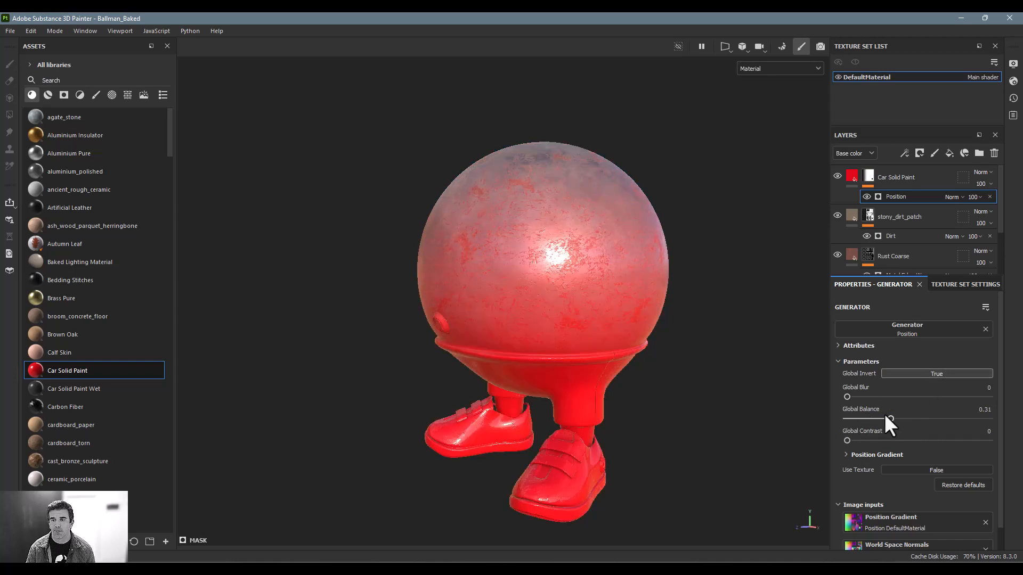
mouse_move(890, 418)
left_mouse_down()
mouse_move(872, 419)
mouse_move(906, 421)
left_mouse_up()
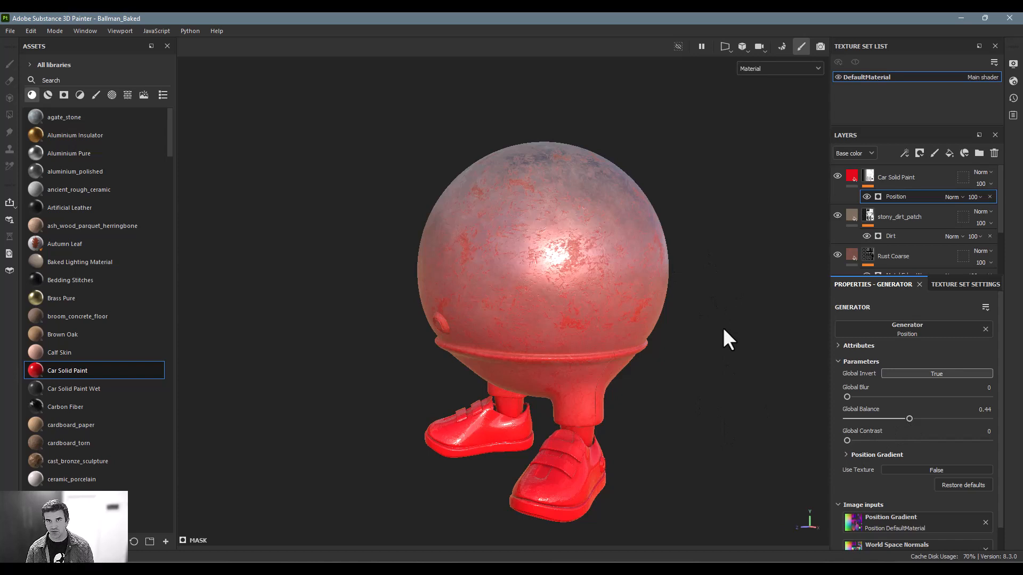
- Replace the Position generator on the Car Solid Paint mask with a Light generator and view the model from the front
left_click(985, 329)
left_click(964, 329)
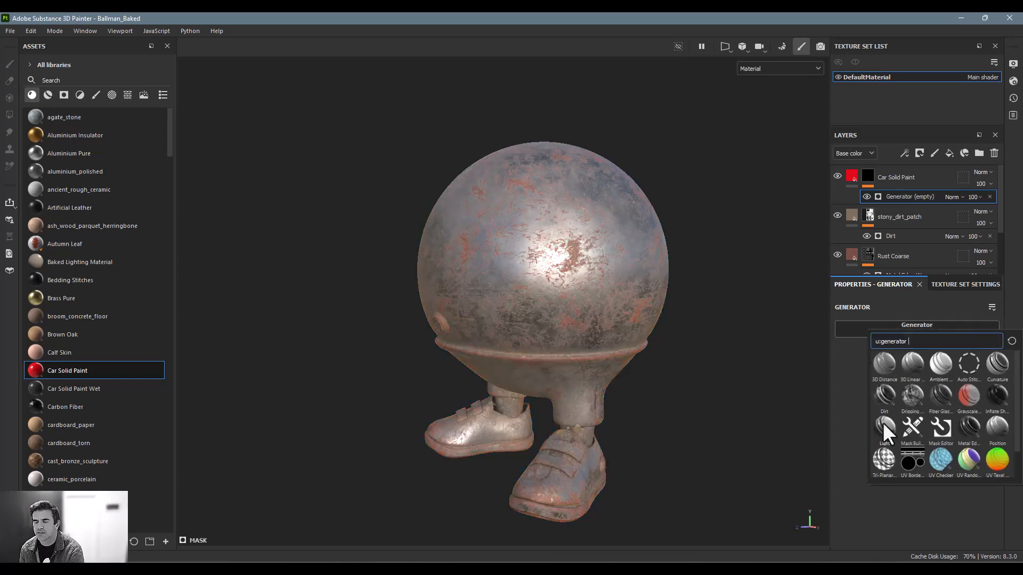
left_click(883, 423)
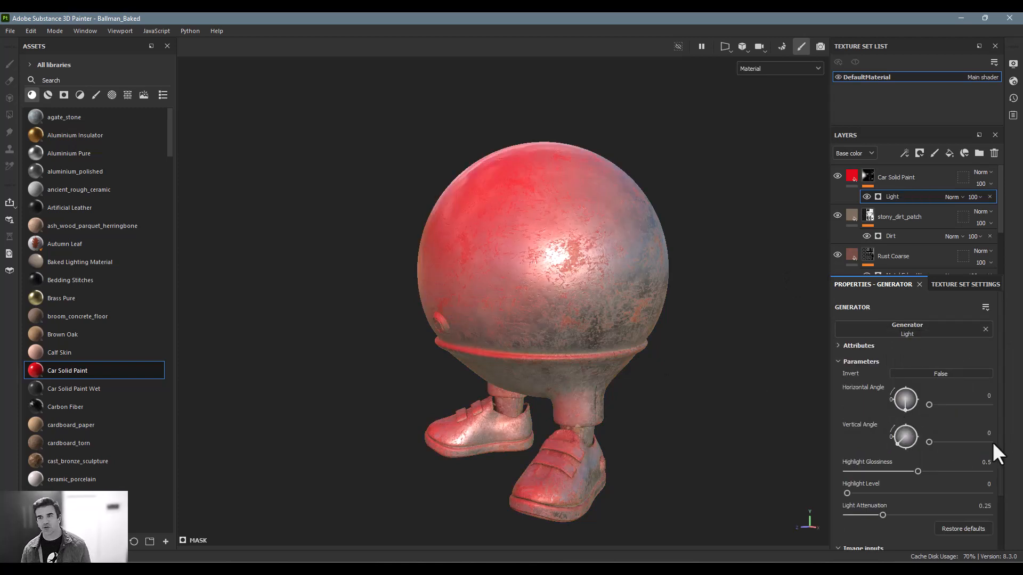
left_click_drag(434, 286, 510, 302, "alt")
right_click_drag(510, 302, 408, 299, "alt")
middle_click_drag(408, 299, 440, 344, "alt")
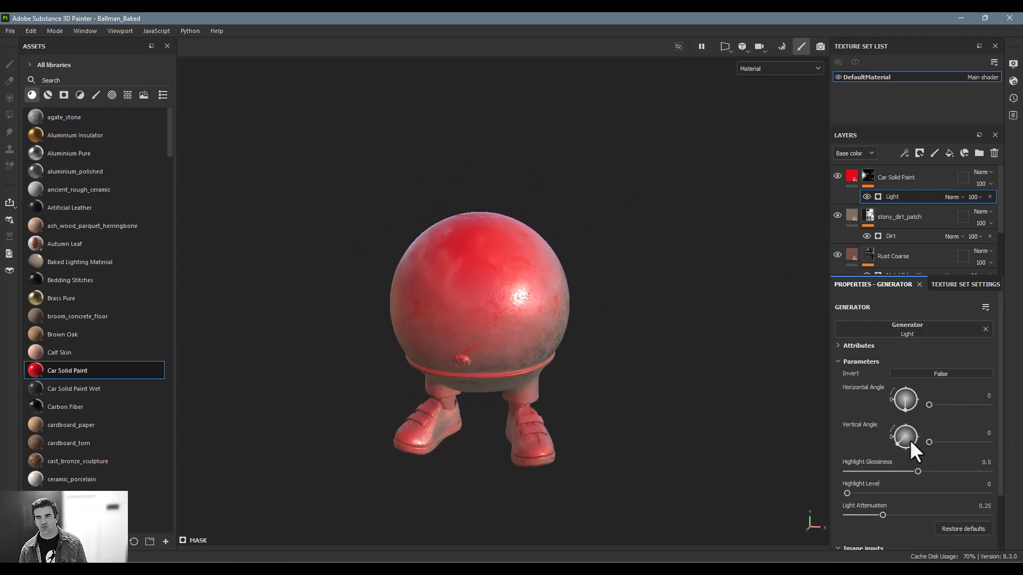
- Set the Light generator's Vertical Angle to 320, Horizontal Angle to 174, Highlight Glossiness to 0.8 and Highlight Level to 0.87
mouse_move(897, 440)
left_mouse_down()
mouse_move(903, 423)
mouse_move(887, 439)
mouse_move(899, 452)
mouse_move(894, 446)
left_mouse_up()
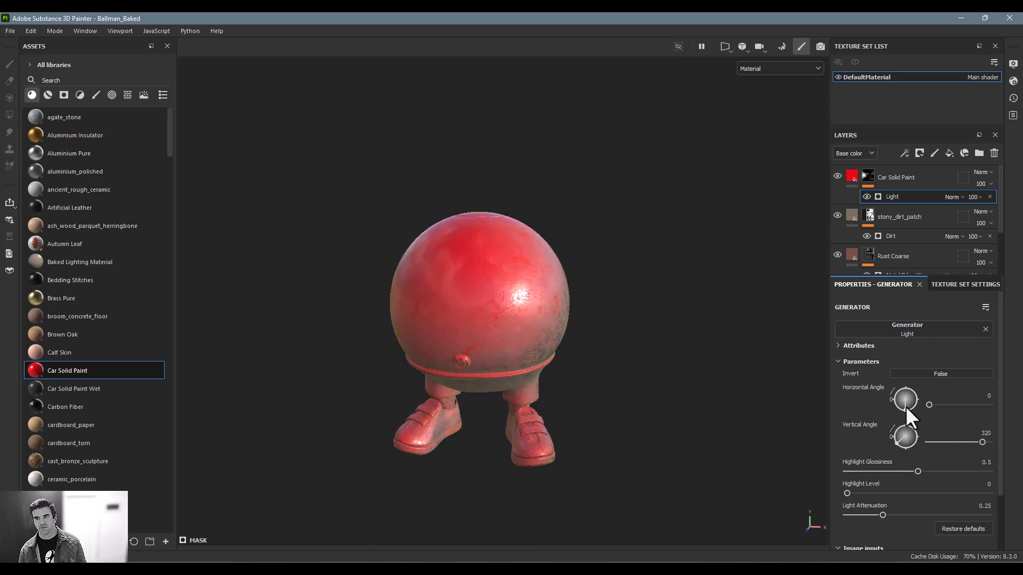
left_click_drag(905, 407, 921, 397)
left_click_drag(564, 341, 628, 333, "alt")
left_click_drag(916, 471, 960, 472)
left_click_drag(864, 493, 969, 493)
left_click_drag(682, 259, 599, 380, "alt")
left_click_drag(584, 446, 694, 425, "alt")
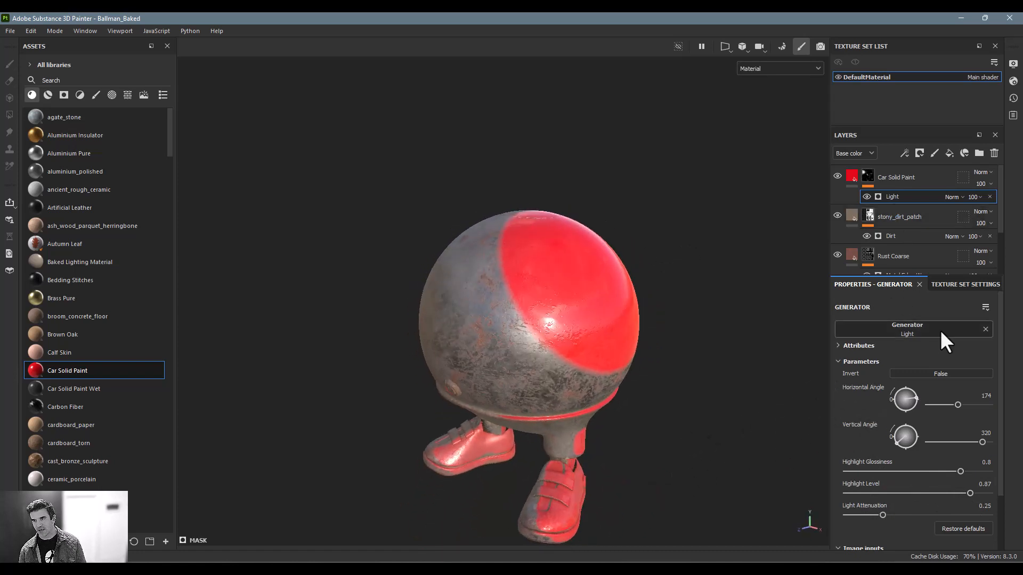
- Replace the Light generator on the Car Solid Paint mask with a Dripping Rust generator
left_click(985, 329)
left_click(926, 331)
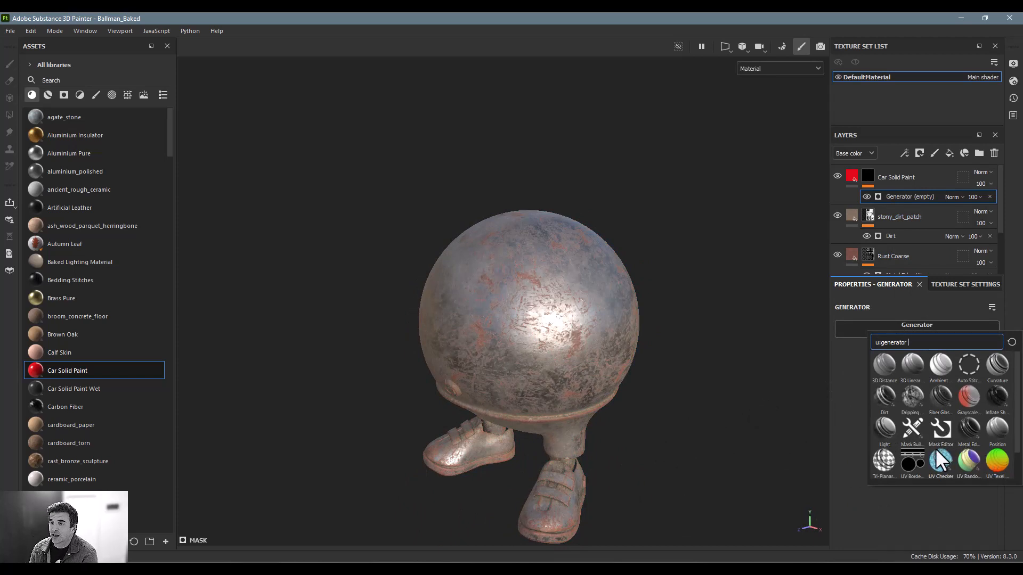
mouse_move(931, 429)
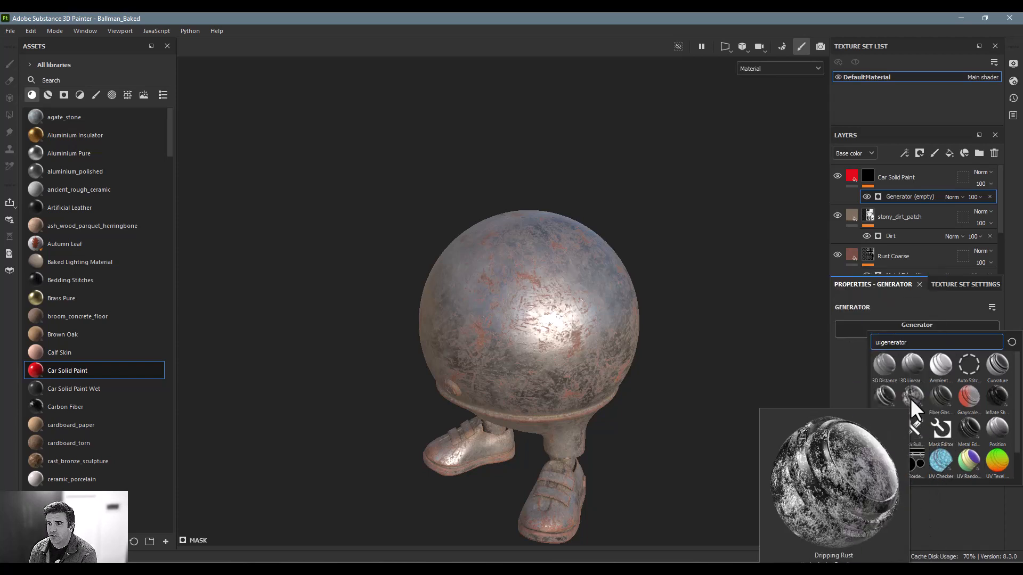
left_click(911, 397)
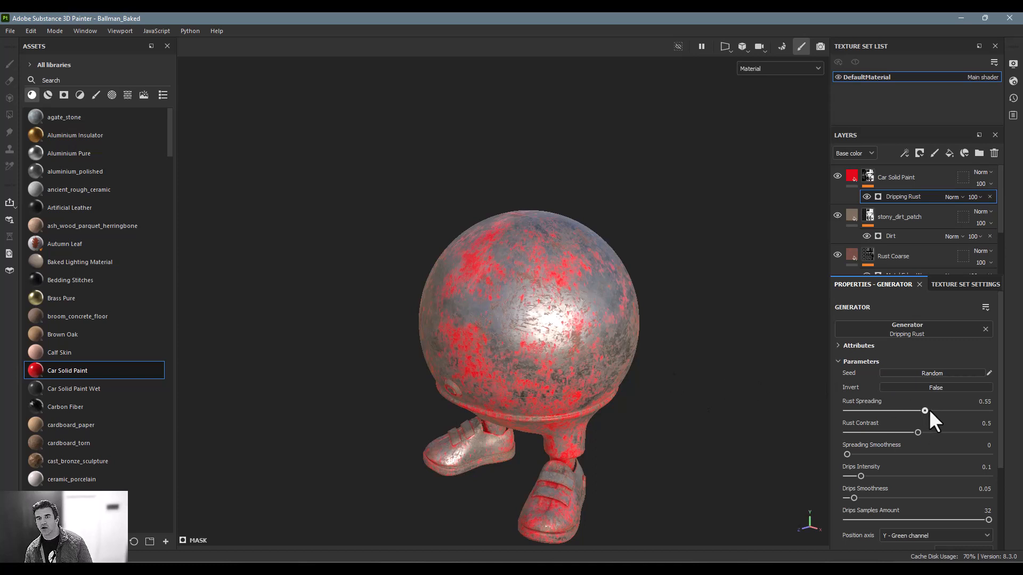
- Set the Dripping Rust generator's Rust Spreading to 0.63, Rust Contrast to 0.41 and Spreading Smoothness to 0.11
left_click_drag(929, 410, 905, 432)
left_click_drag(900, 453, 861, 454)
left_click_drag(540, 372, 554, 346, "alt")
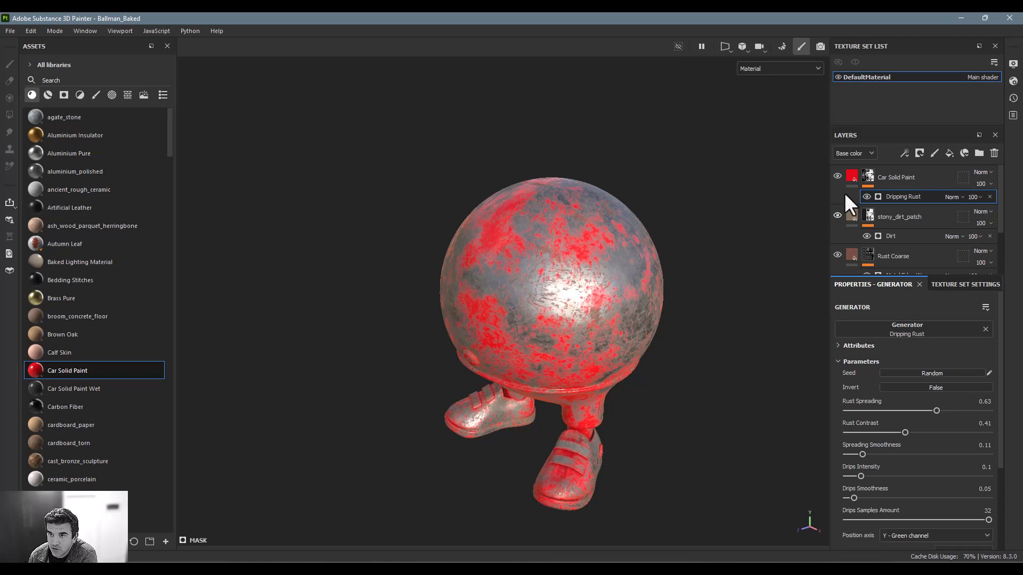
- Hide the Car Solid Paint and stony_dirt_patch layers and select the Rust Coarse layer
left_click(837, 175)
left_click(837, 214)
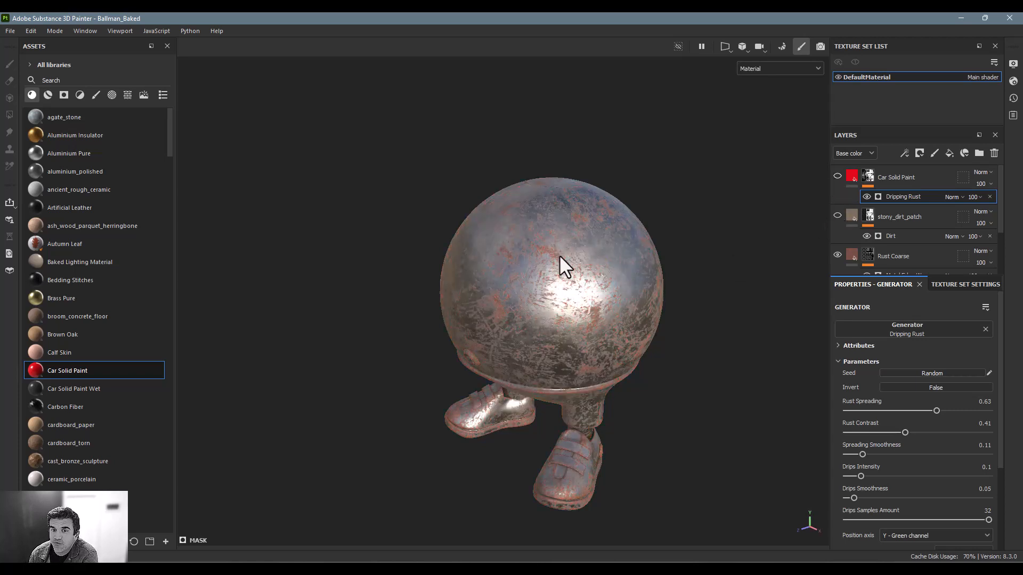
left_click(924, 245)
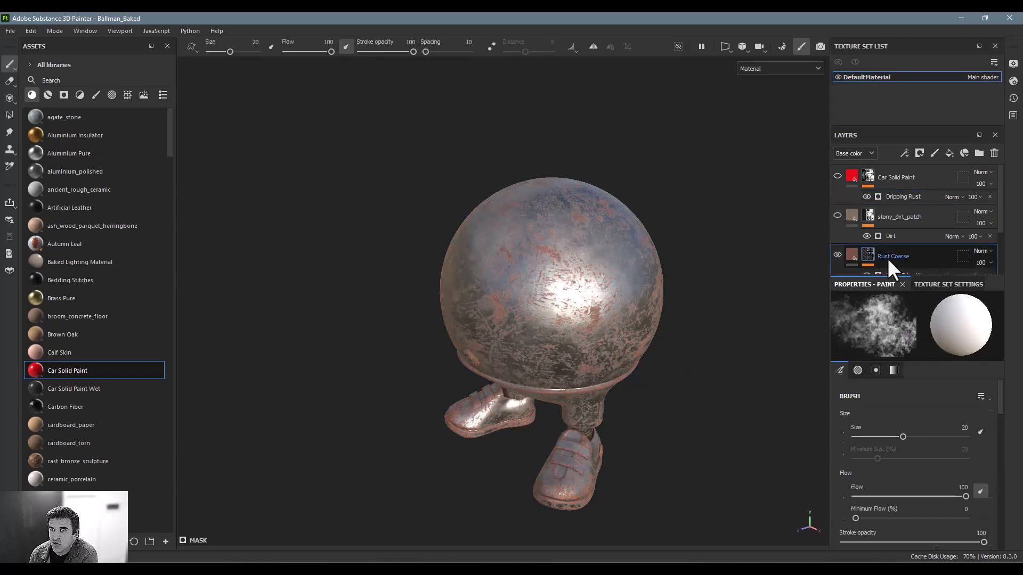
- Remove all baked mesh maps from the texture set, from the normal map through the opacity map
left_click(954, 284)
left_click(980, 350)
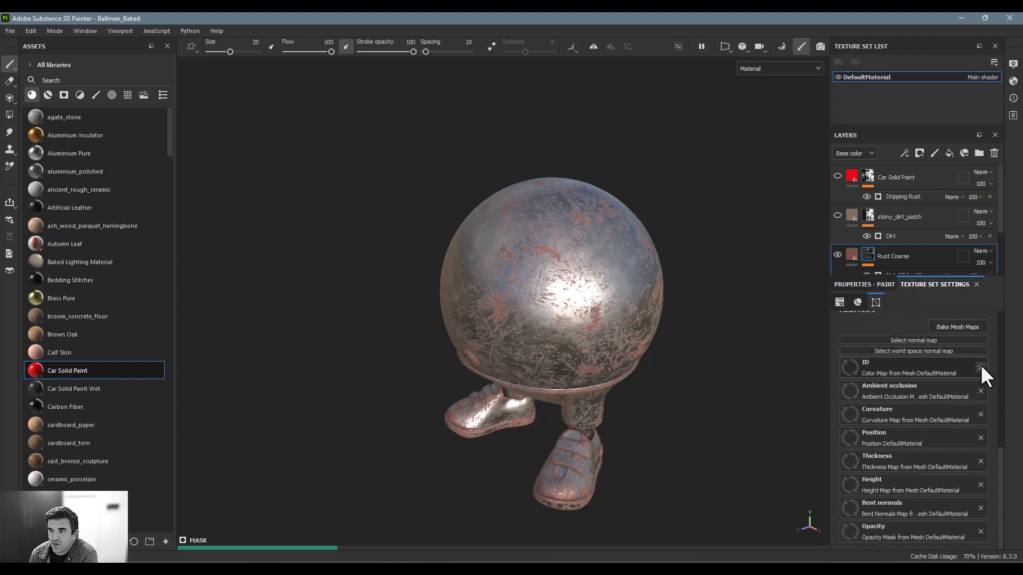
left_click(980, 367)
left_click(981, 386)
left_click(981, 405)
left_click(980, 409)
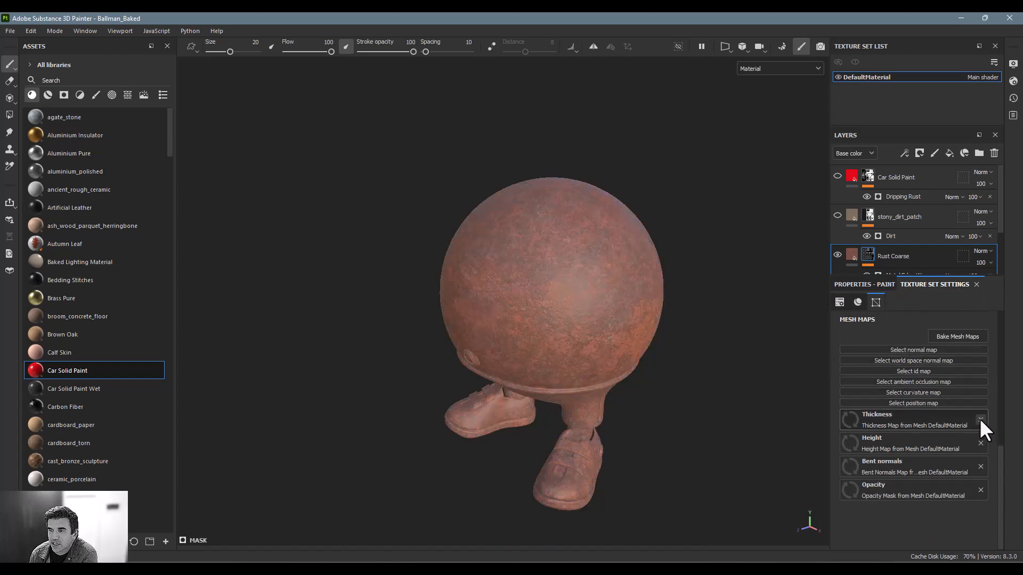
left_click(980, 421)
left_click(981, 431)
left_click(980, 442)
left_click(980, 453)
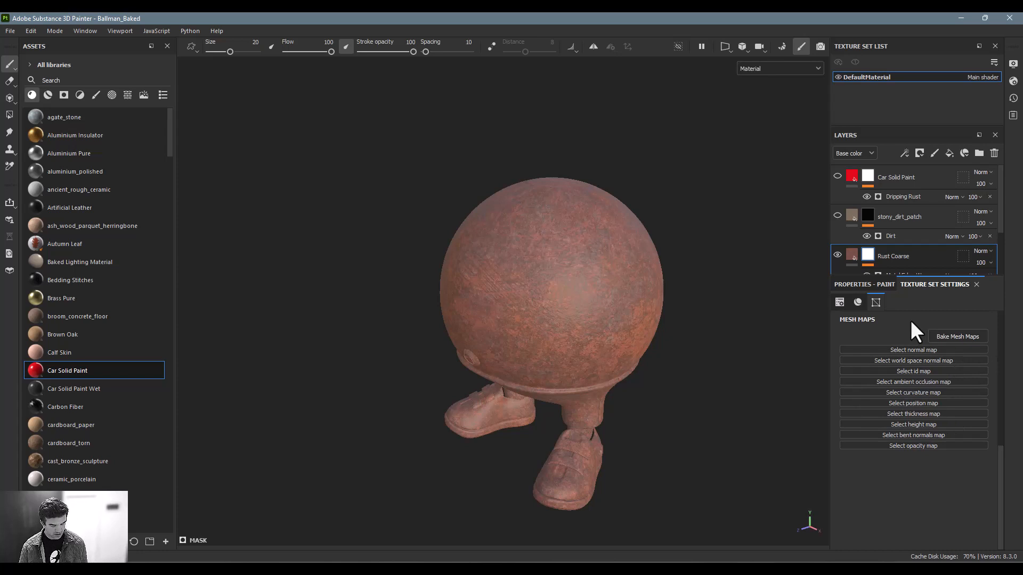
- Undo the removal of the baked mesh maps so the mask generators work again
key("ctrl+z")
key("ctrl+z")
key("ctrl+z")
key("ctrl+z")
key("ctrl+z")
key("ctrl+z")
key("ctrl+z")
key("ctrl+z")
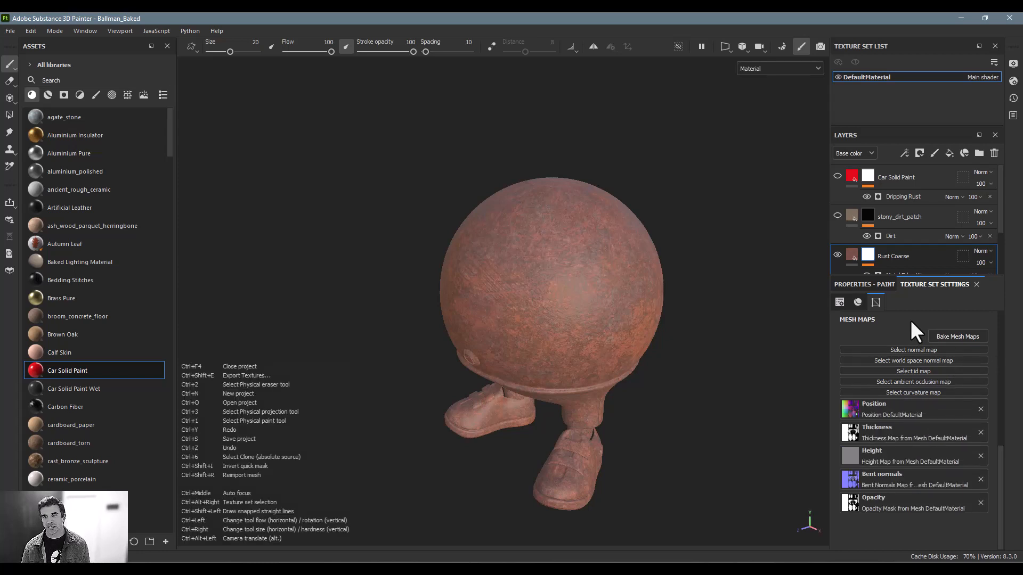
key("ctrl+z")
key("ctrl+z")
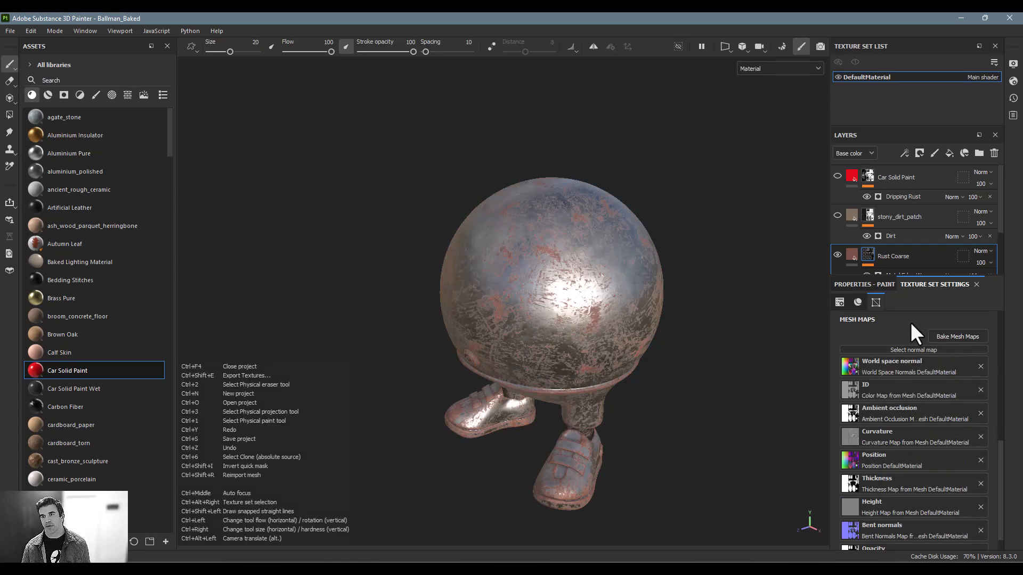
- Show the Car Solid Paint and stony_dirt_patch layers again and view the painted model
left_click(866, 284)
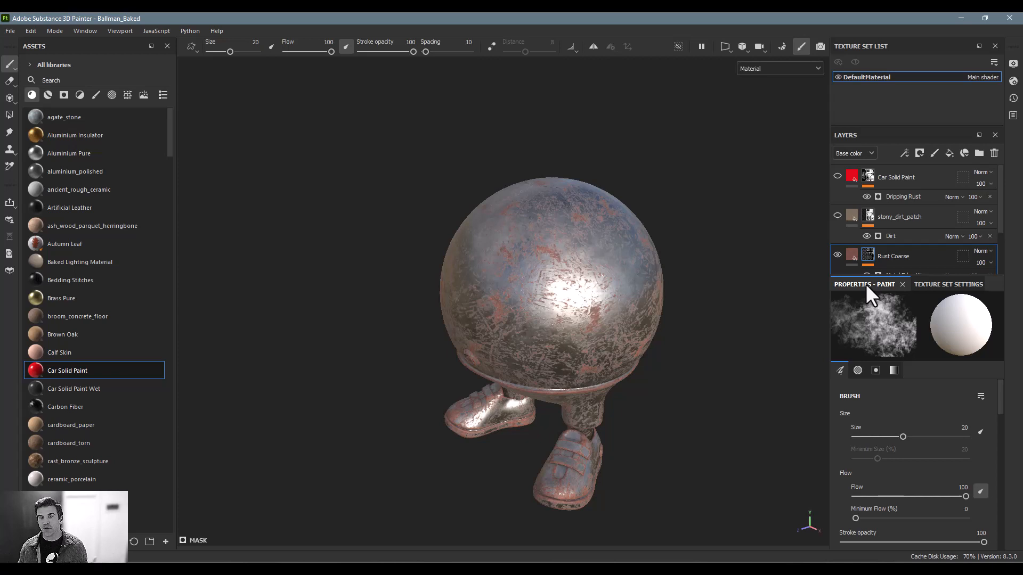
left_click(837, 177)
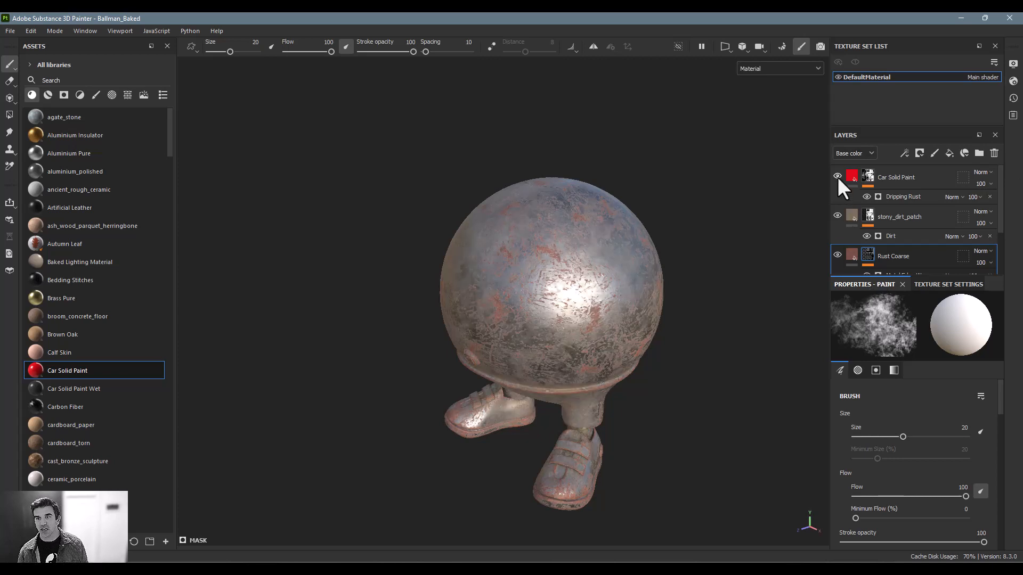
mouse_move(706, 208)
left_mouse_down("alt")
mouse_move(623, 189)
mouse_move(760, 178)
mouse_move(605, 212)
mouse_move(598, 181)
left_mouse_up("alt")
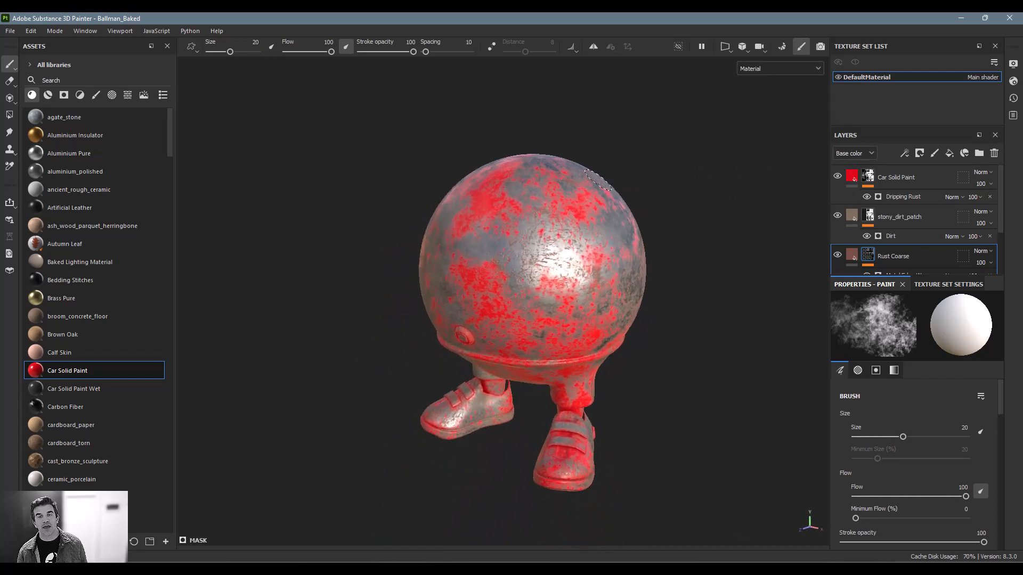